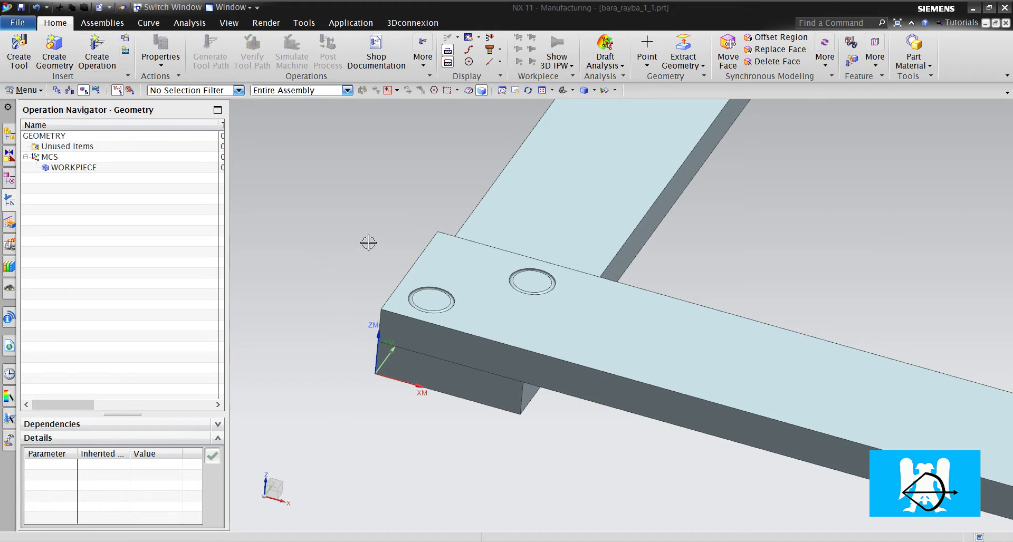
Examine the overlapping end of the two bars and the two pins that join them
scroll(369, 243, down, 3)
scroll(414, 269, up, 1)
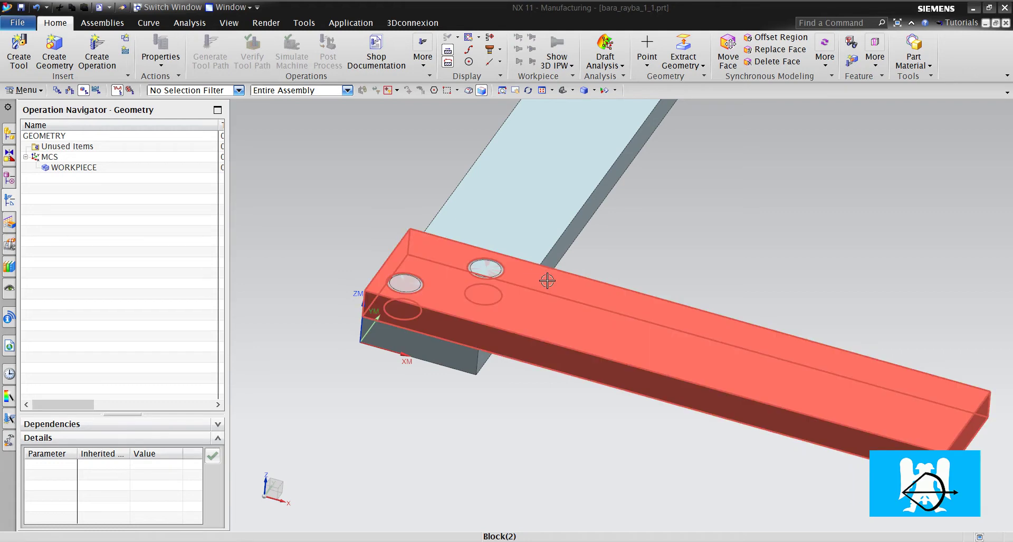
scroll(548, 277, up, 5)
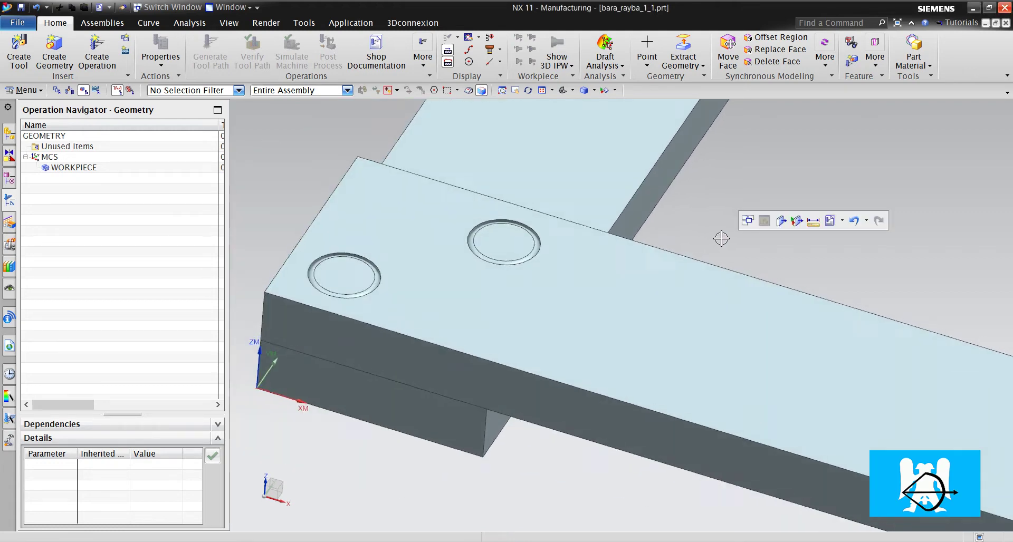
scroll(582, 262, down, 5)
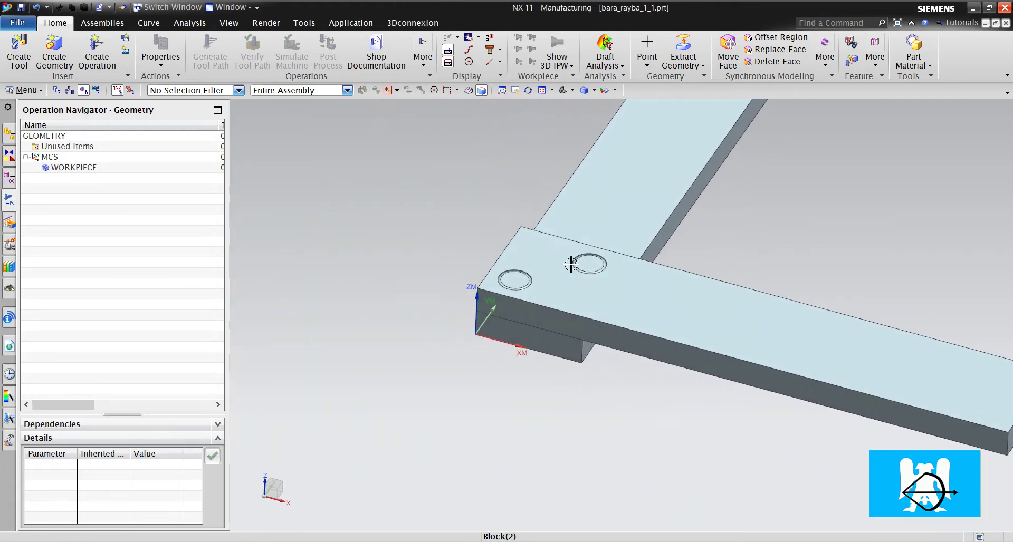
middle_drag(594, 271, 661, 274)
scroll(633, 283, up, 3)
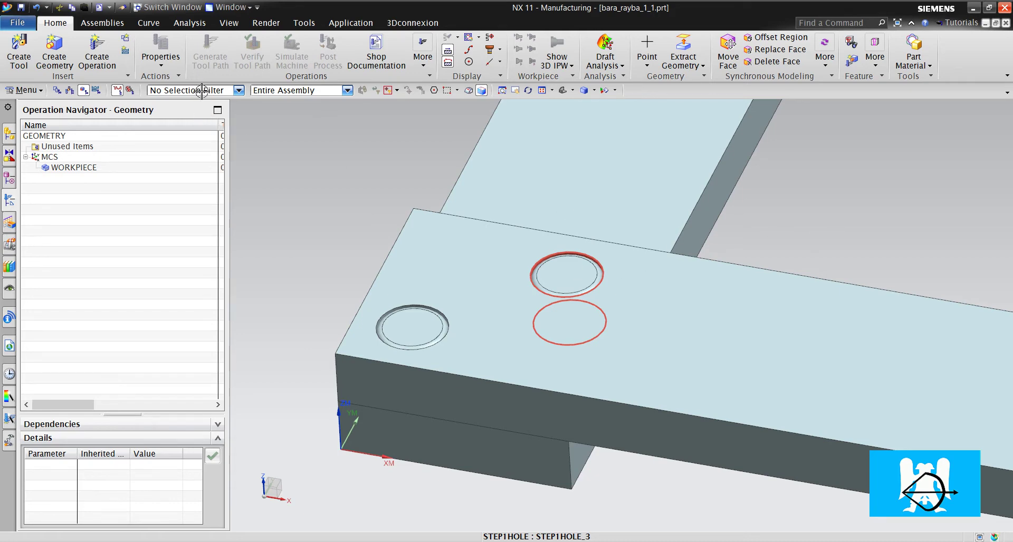
Restrict selection to Solid Body and hide the upper bar
right_click(562, 246)
click(239, 91)
click(239, 100)
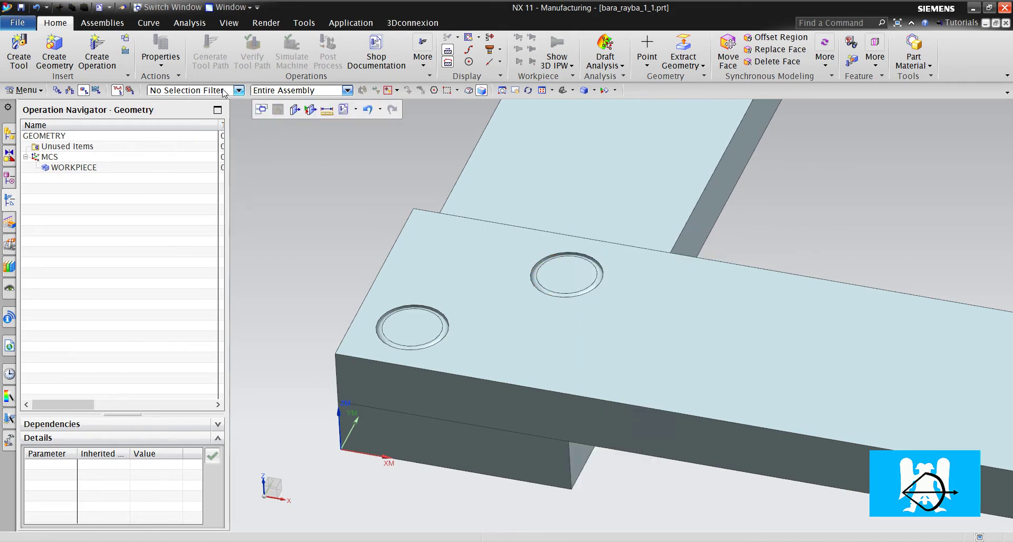
click(224, 94)
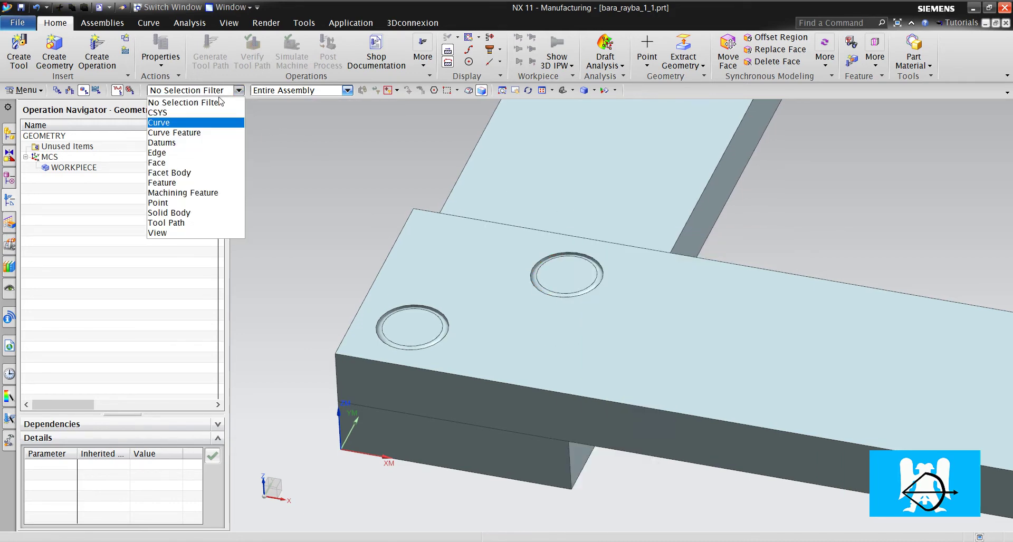
click(187, 212)
click(583, 277)
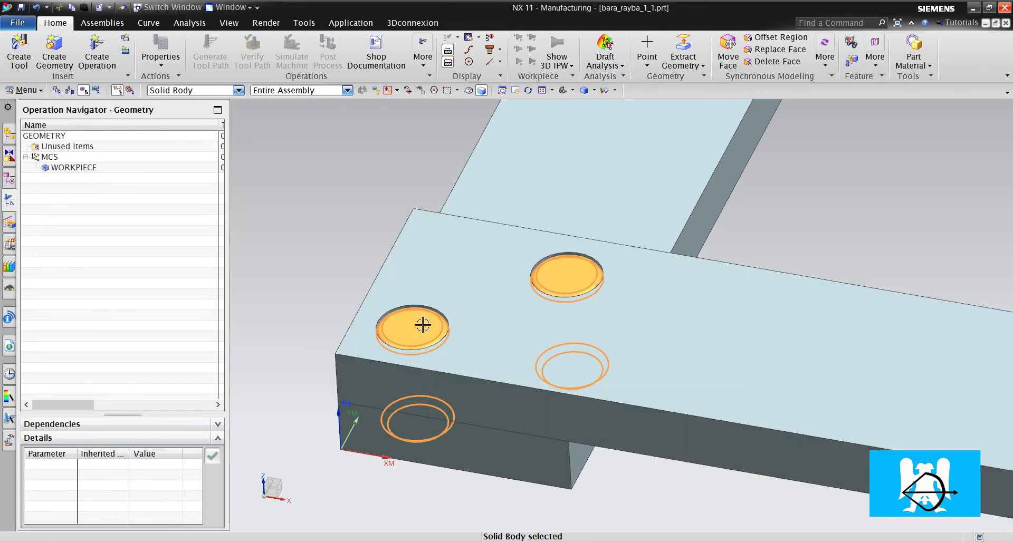
right_click(481, 358)
click(521, 403)
Hide both pins standing in the holes of the lower bar
scroll(506, 256, down, 6)
middle_drag(506, 257, 538, 272)
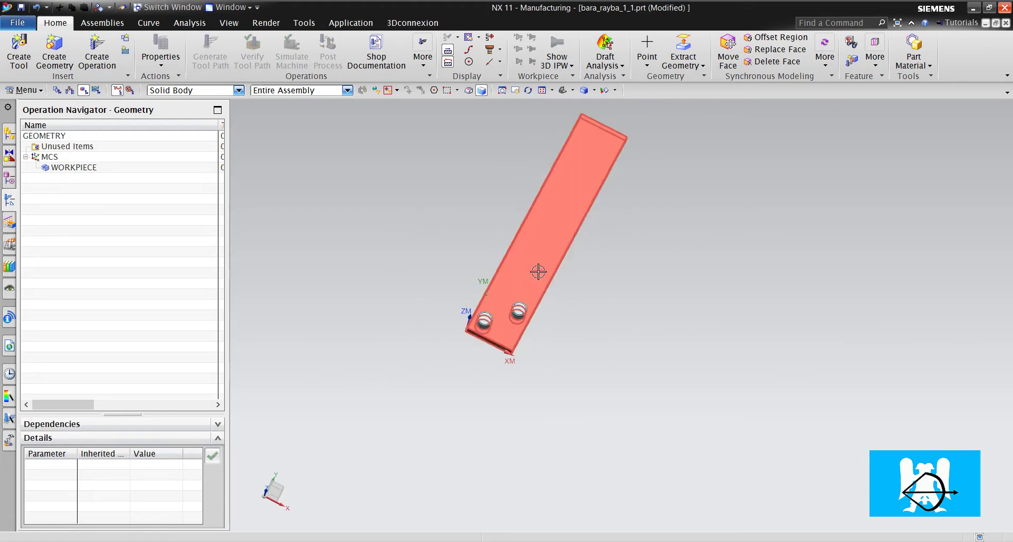
scroll(501, 384, up, 3)
middle_drag(501, 384, 549, 307)
scroll(575, 318, up, 3)
click(551, 309)
right_click(551, 308)
key(ctrl+d)
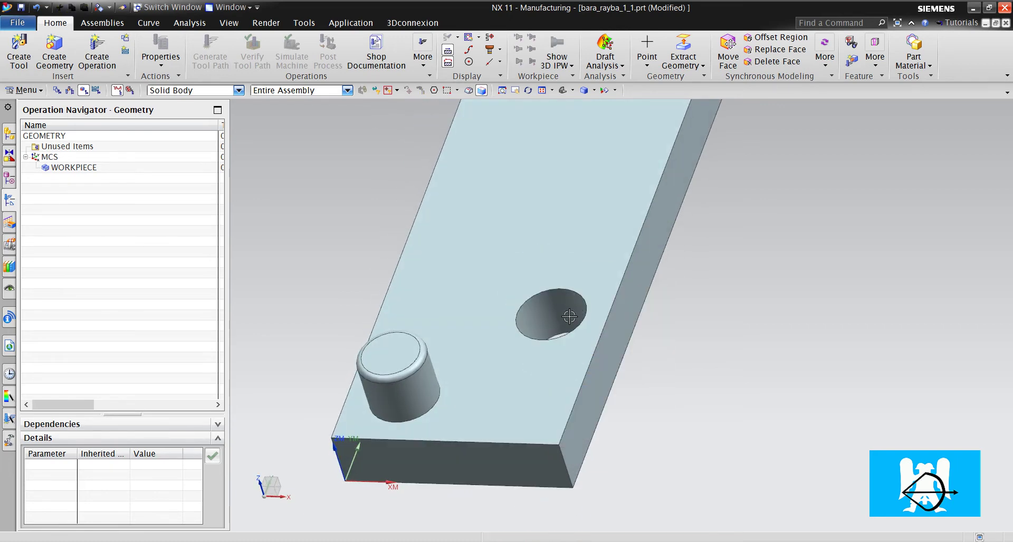
right_click(404, 349)
click(437, 387)
Examine the walls and edges of the two through holes in the remaining bar
scroll(588, 322, up, 3)
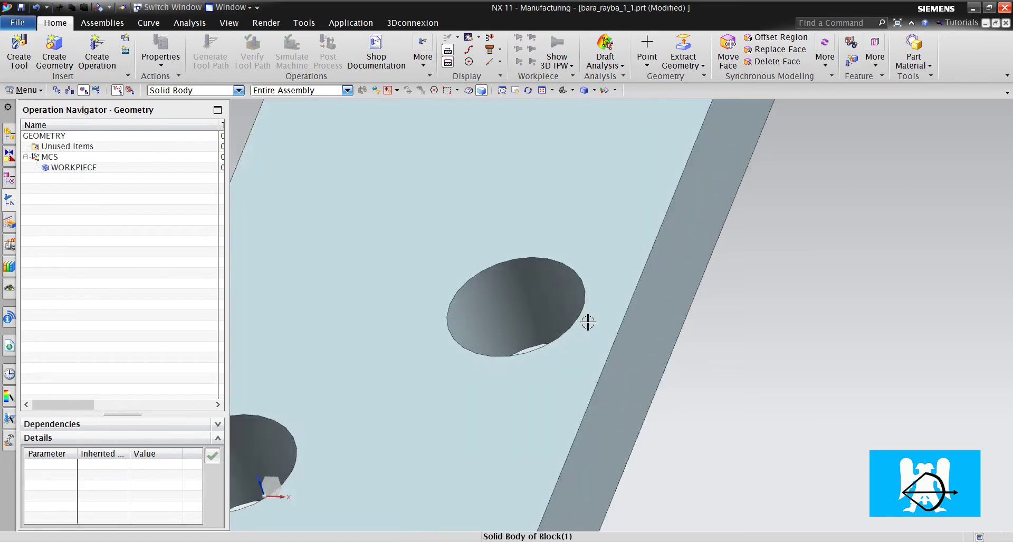
scroll(588, 322, up, 2)
scroll(534, 278, down, 5)
scroll(508, 291, up, 5)
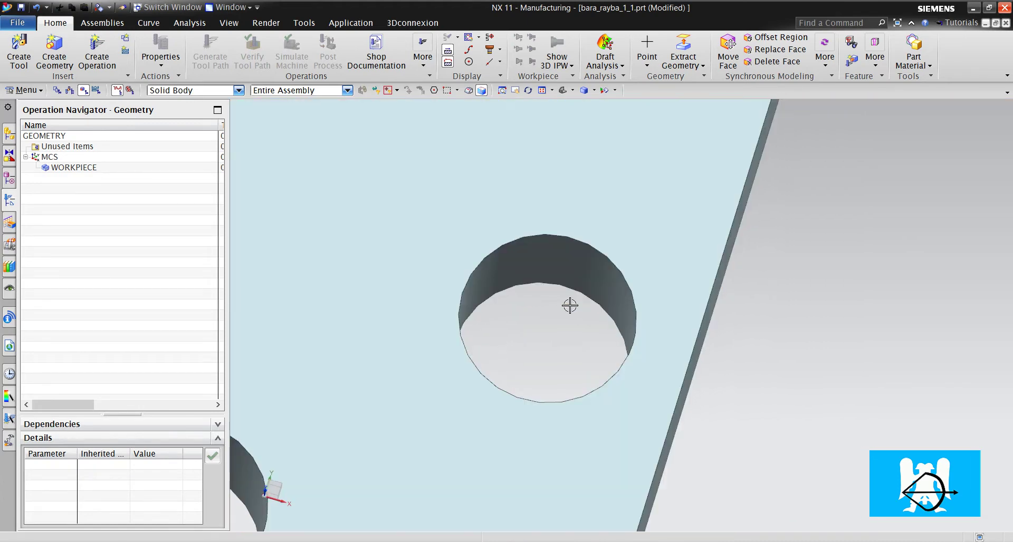
scroll(556, 315, down, 5)
scroll(575, 332, up, 5)
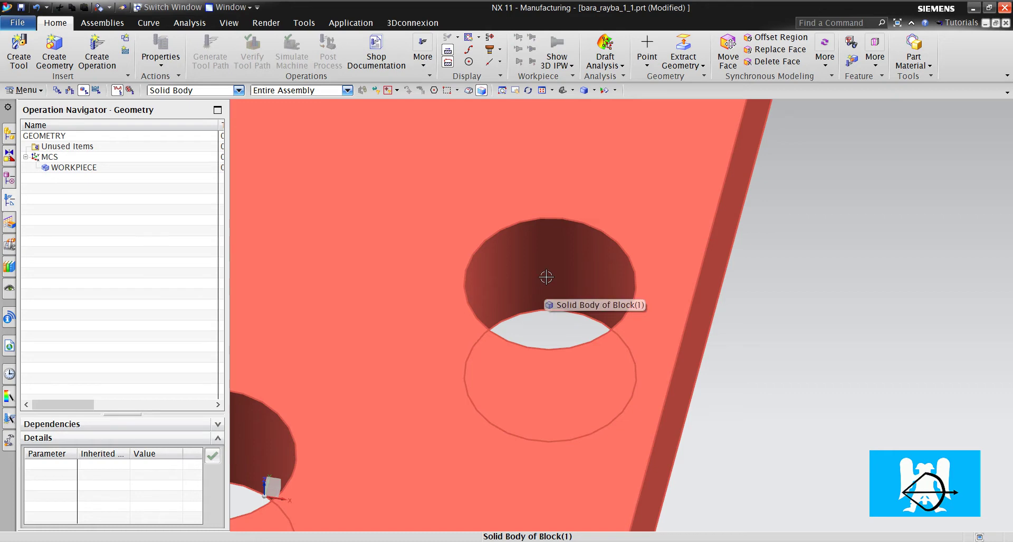
middle_drag(547, 280, 575, 270)
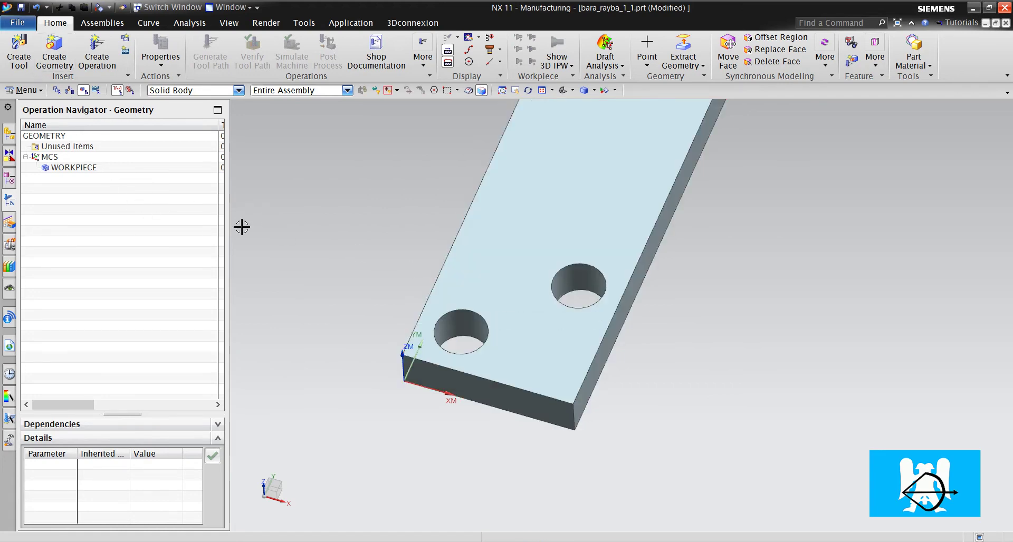
scroll(468, 346, up, 2)
Create a hole_making tool of the REAMER subtype with a diameter of 6
click(19, 53)
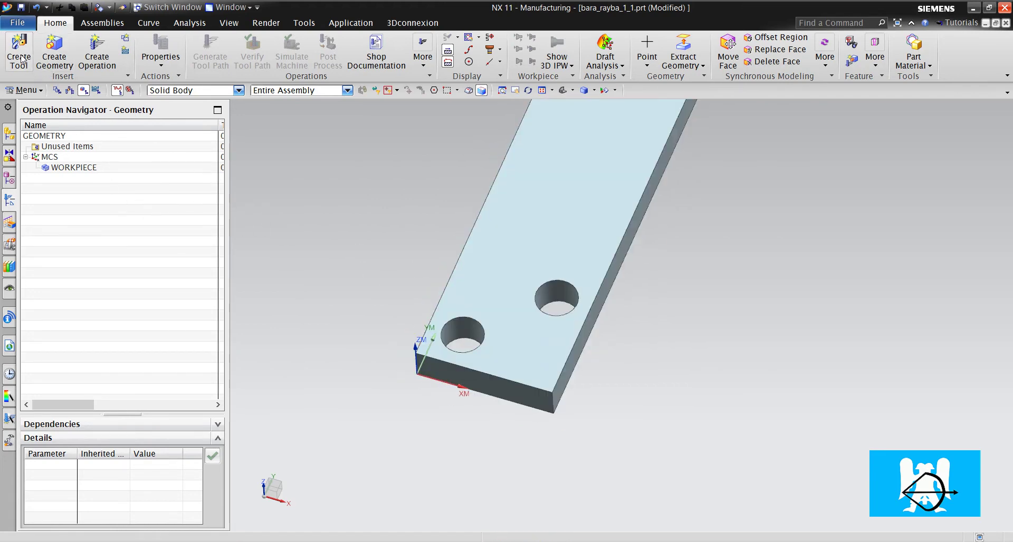
click(188, 138)
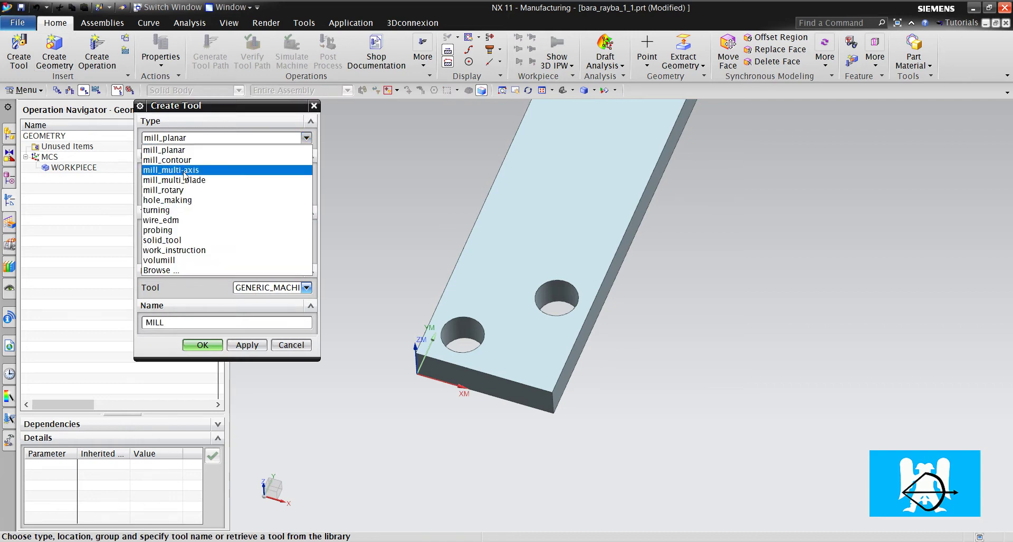
click(203, 207)
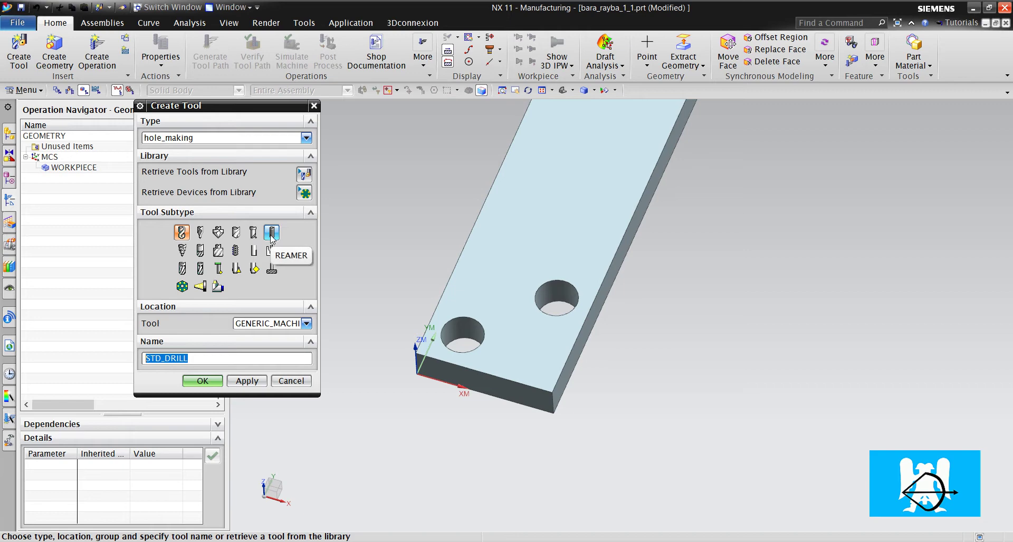
click(272, 235)
click(202, 383)
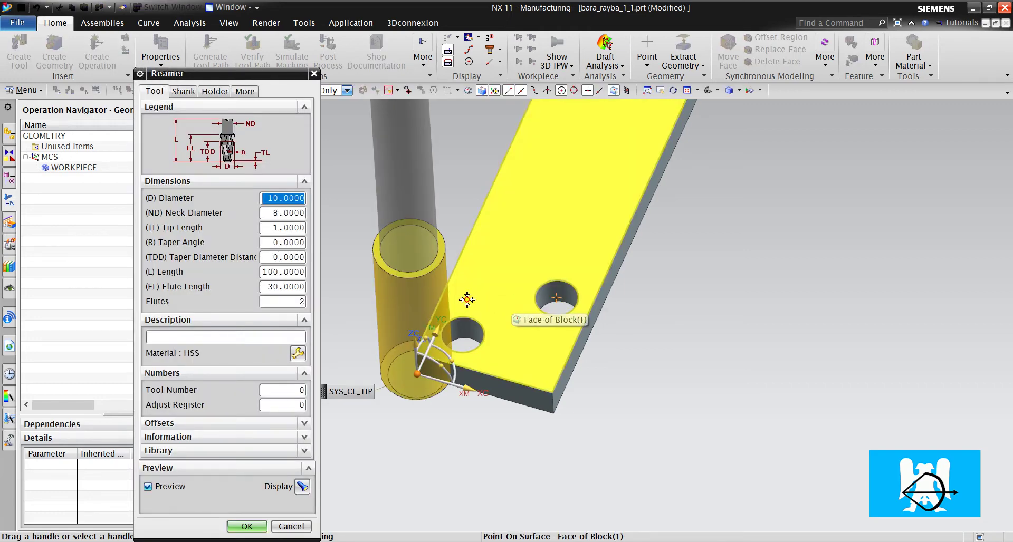
text(6)
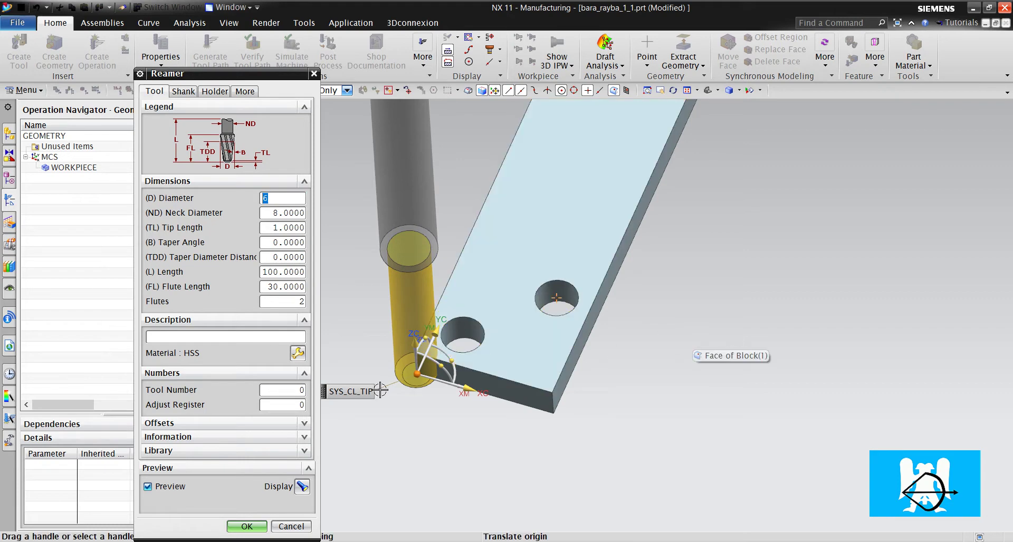
click(247, 527)
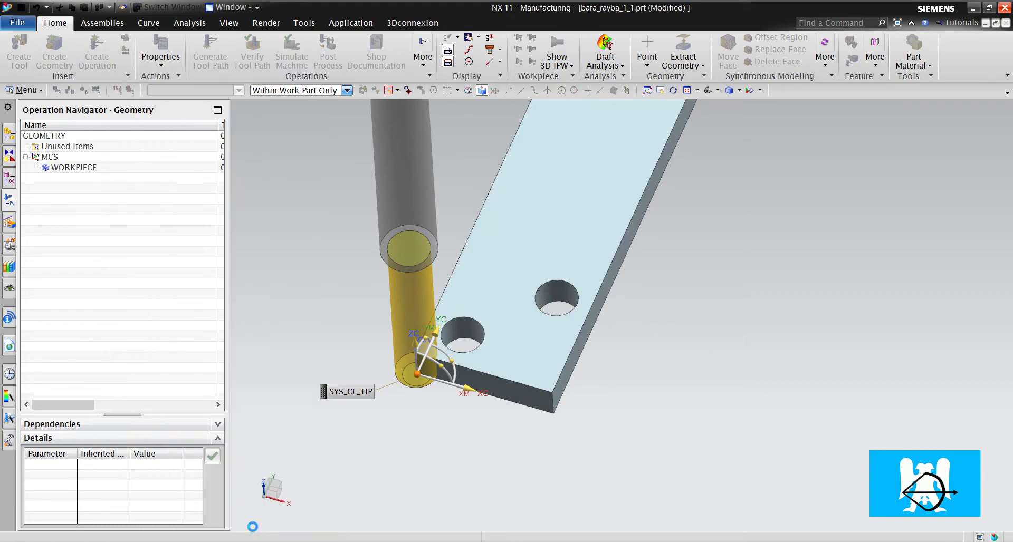
Create a hole_making Drilling operation that uses the reamer and the WORKPIECE geometry
click(97, 53)
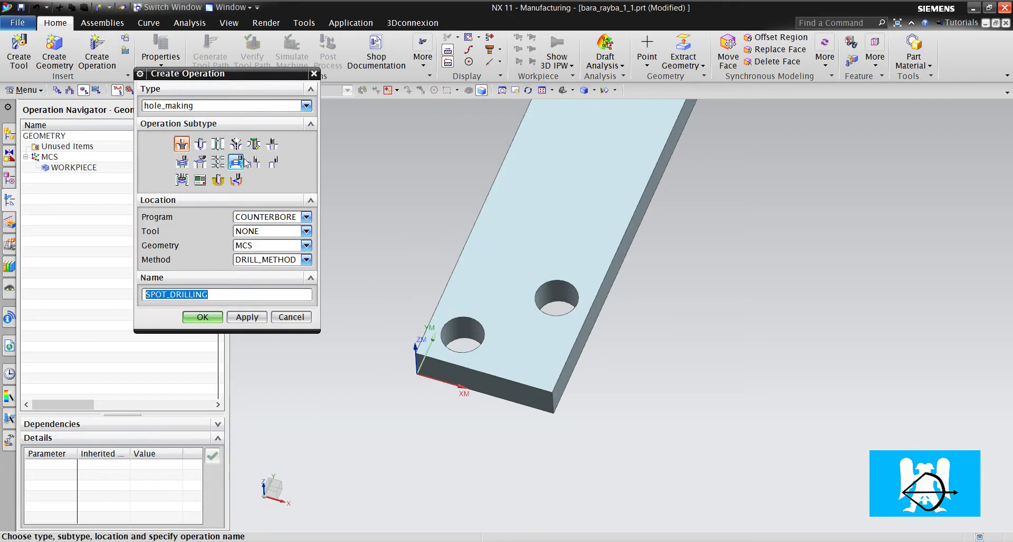
click(200, 143)
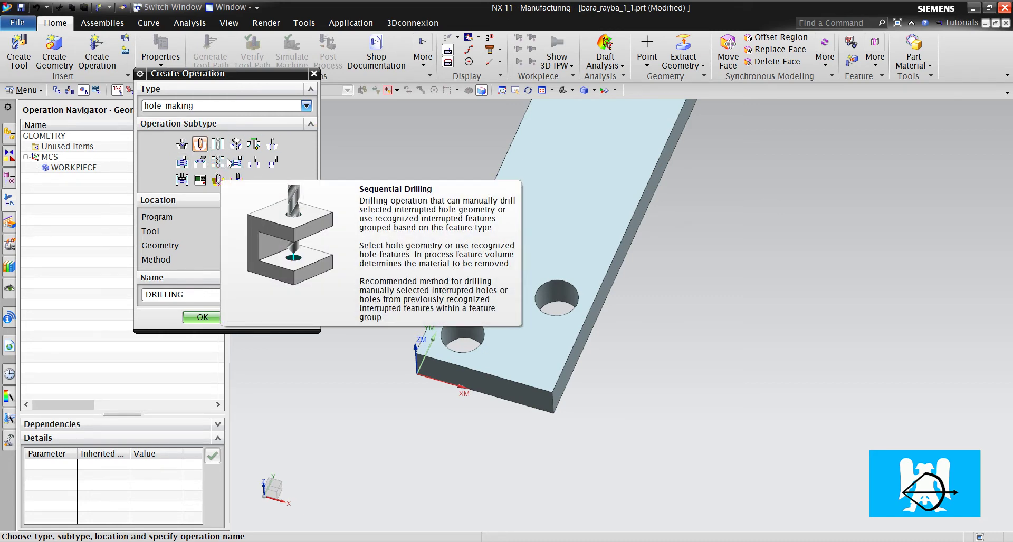
click(242, 232)
click(256, 252)
click(248, 245)
click(250, 278)
click(203, 317)
Set the drilling operation's cycle to Drill,Bore and accept its cycle parameters
click(239, 210)
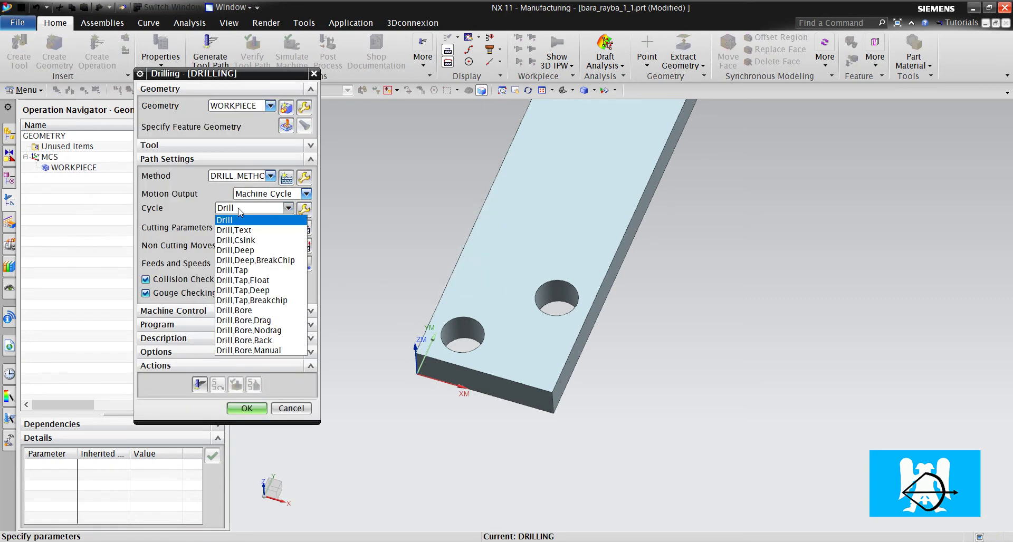
click(254, 310)
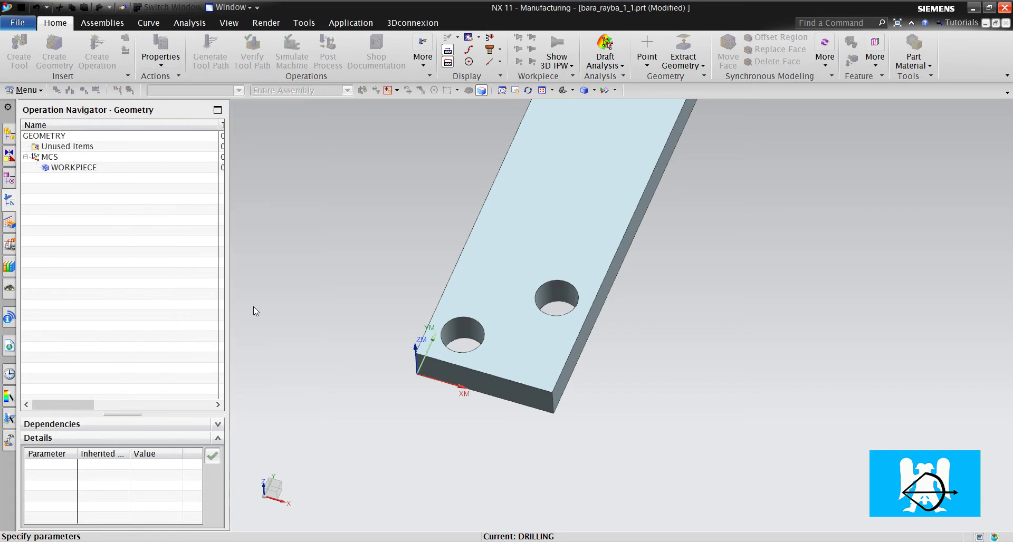
click(243, 192)
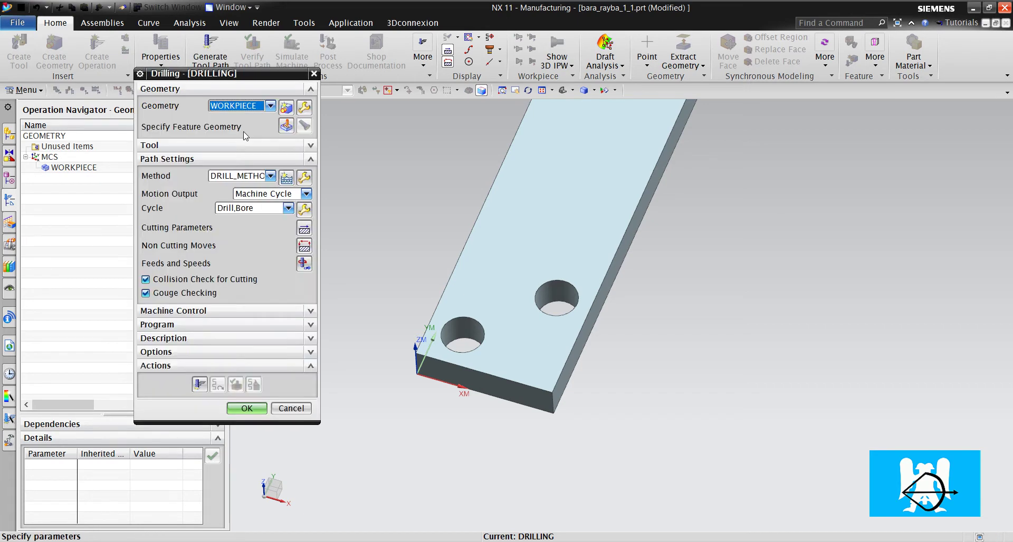
Specify the bar's two holes as the feature geometry, reversing the direction of the first hole in the list
click(281, 128)
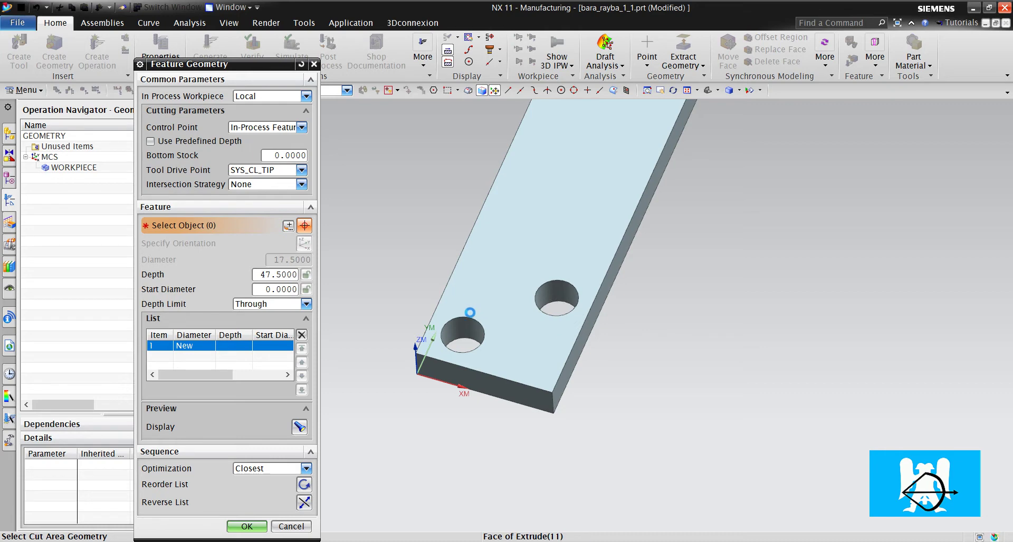
click(474, 313)
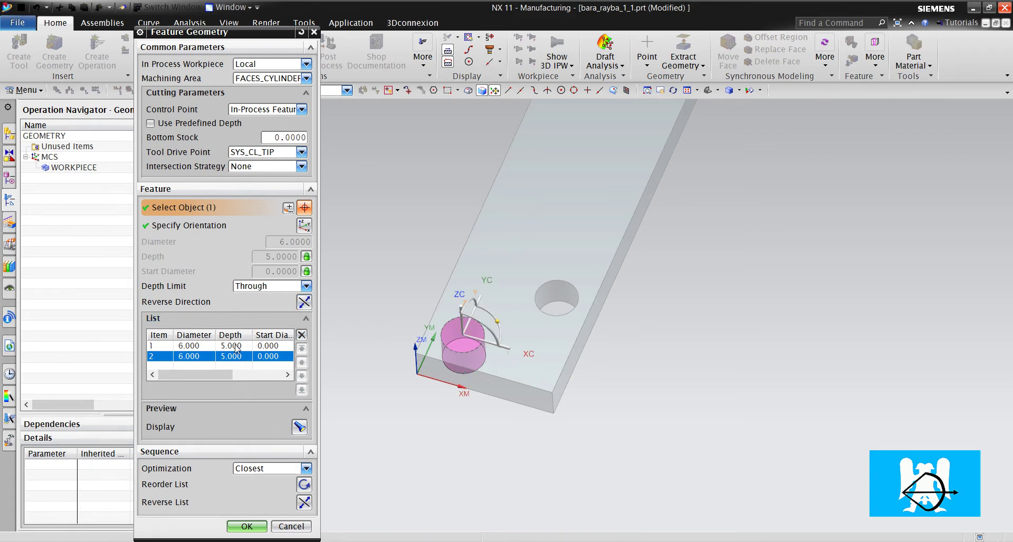
click(259, 345)
click(305, 302)
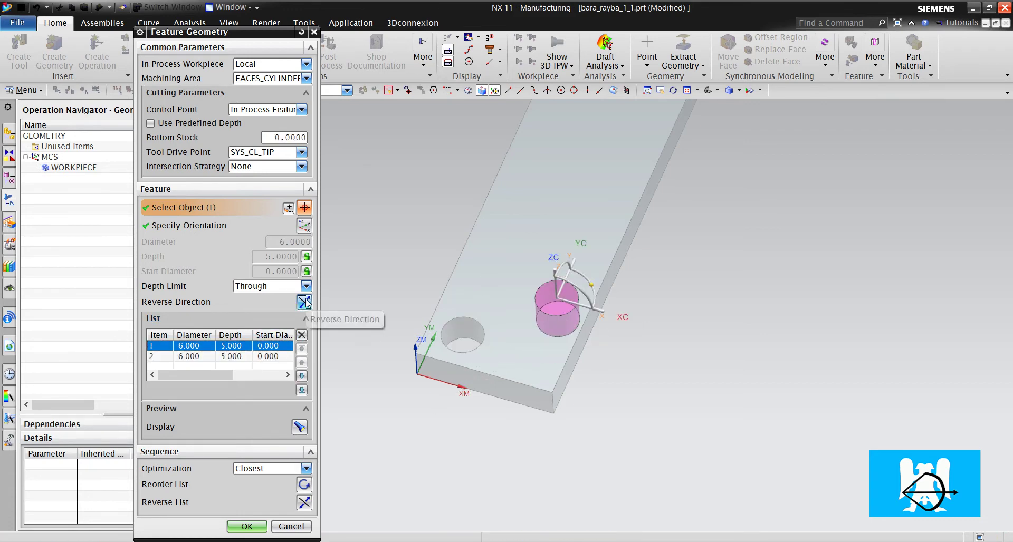
click(247, 527)
Generate the drilling tool path, replay it at animation speed 4, and accept the operation
click(206, 344)
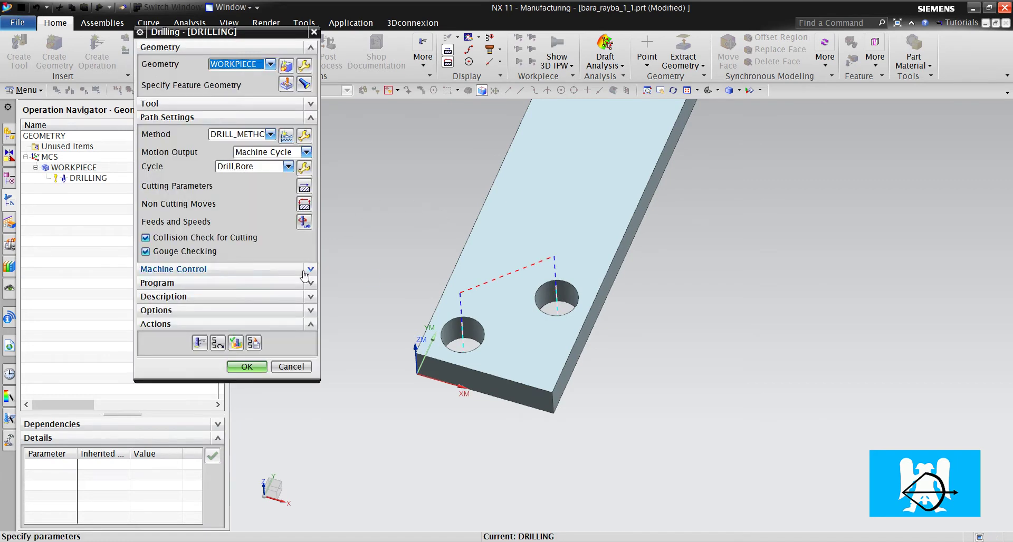
click(235, 343)
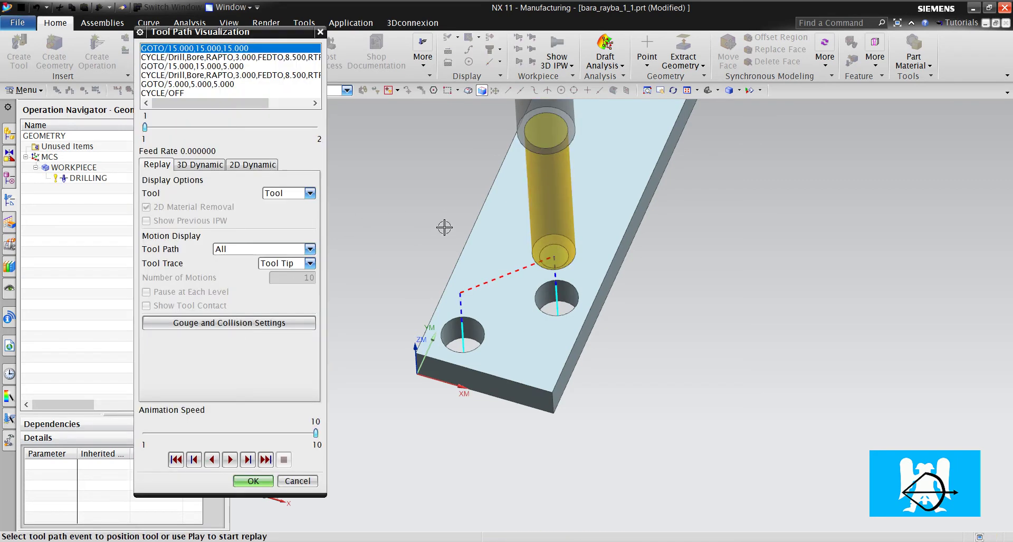
click(221, 436)
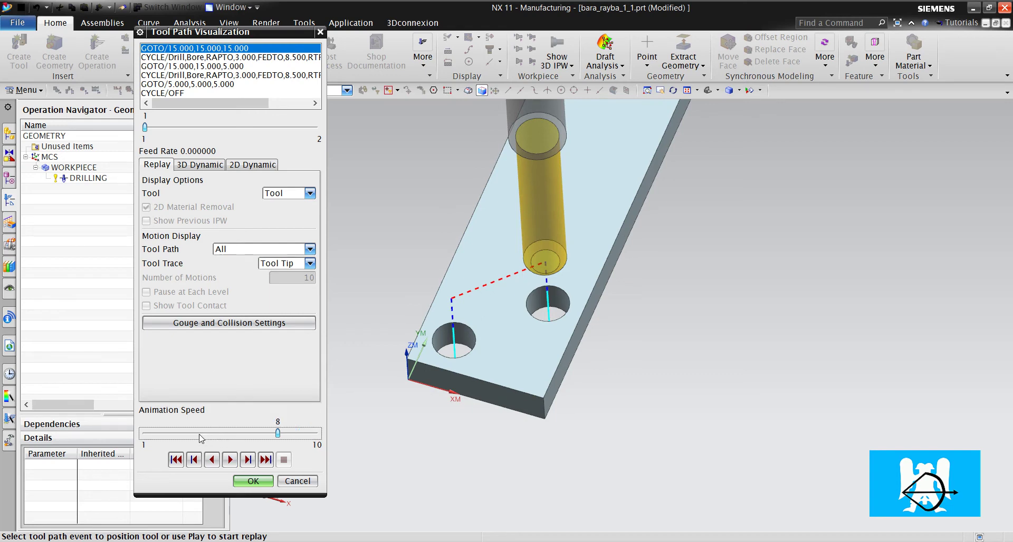
click(230, 460)
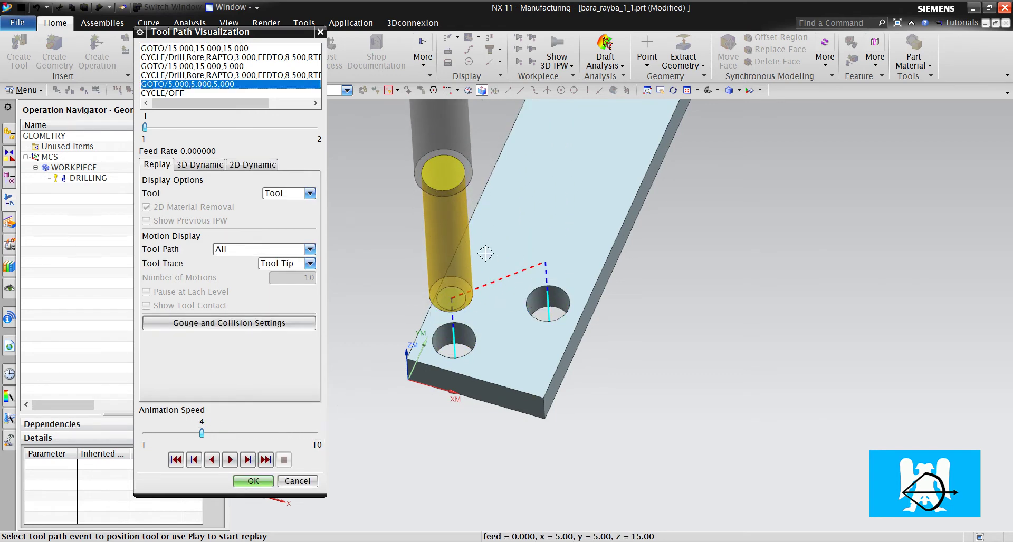
click(250, 482)
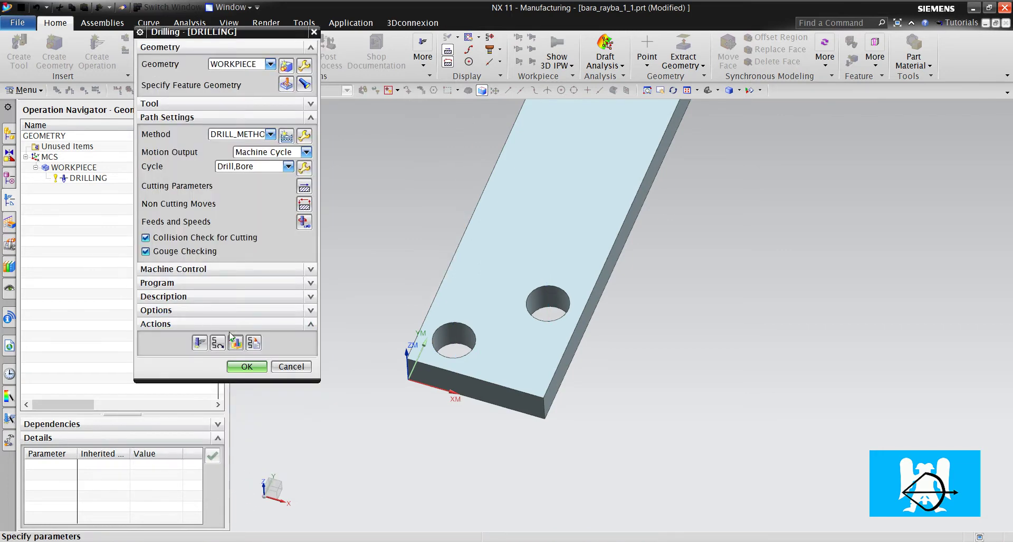
click(247, 366)
Reopen the DRILLING operation, position the tool at the GOTO/5.000,5.000,5.000 event in the path replay, and close the operation
double_click(95, 177)
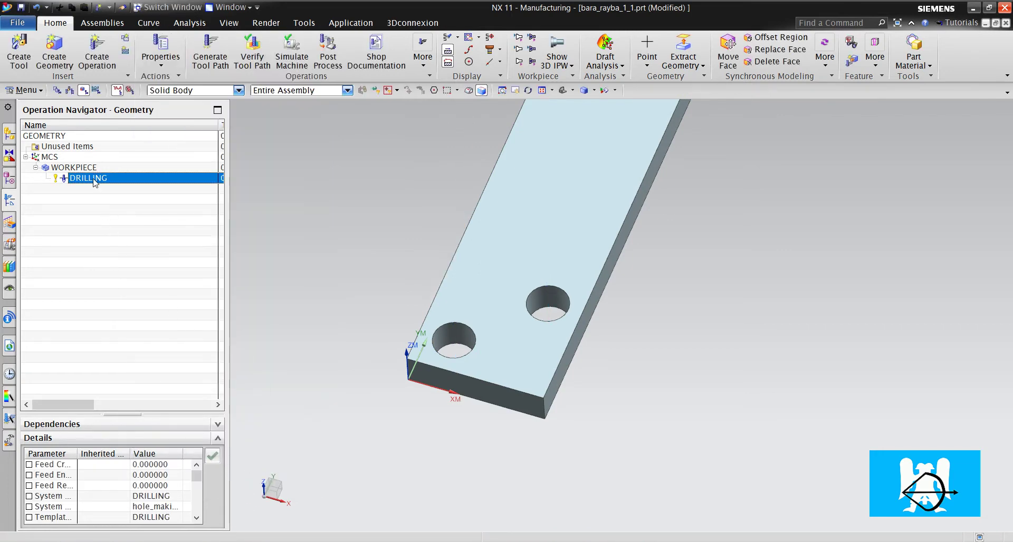
click(235, 343)
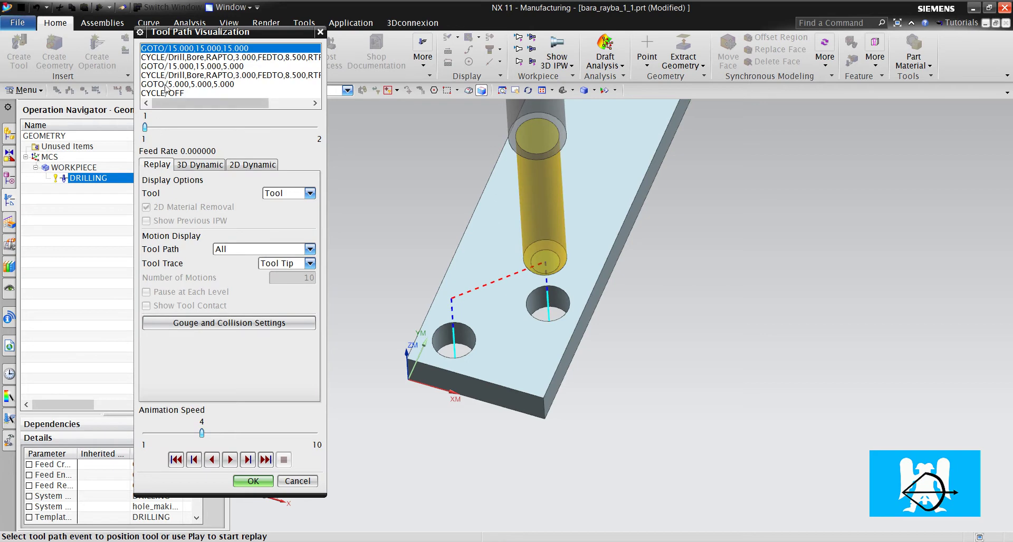
click(184, 83)
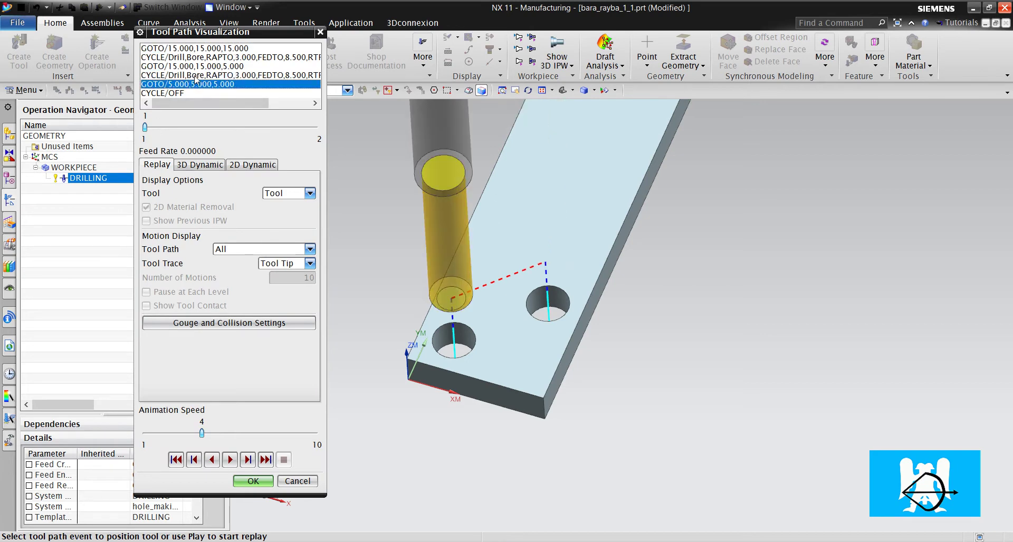
click(320, 32)
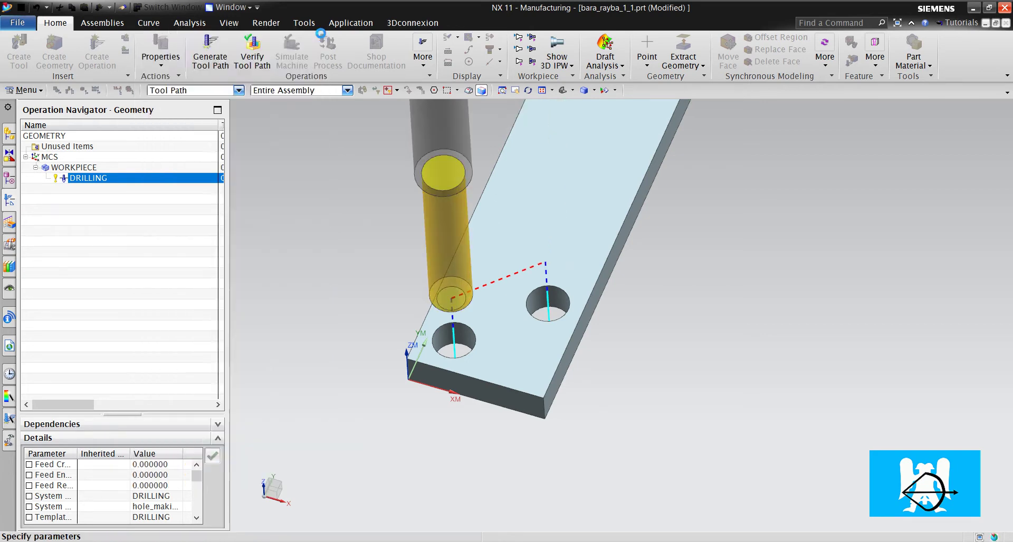
click(233, 364)
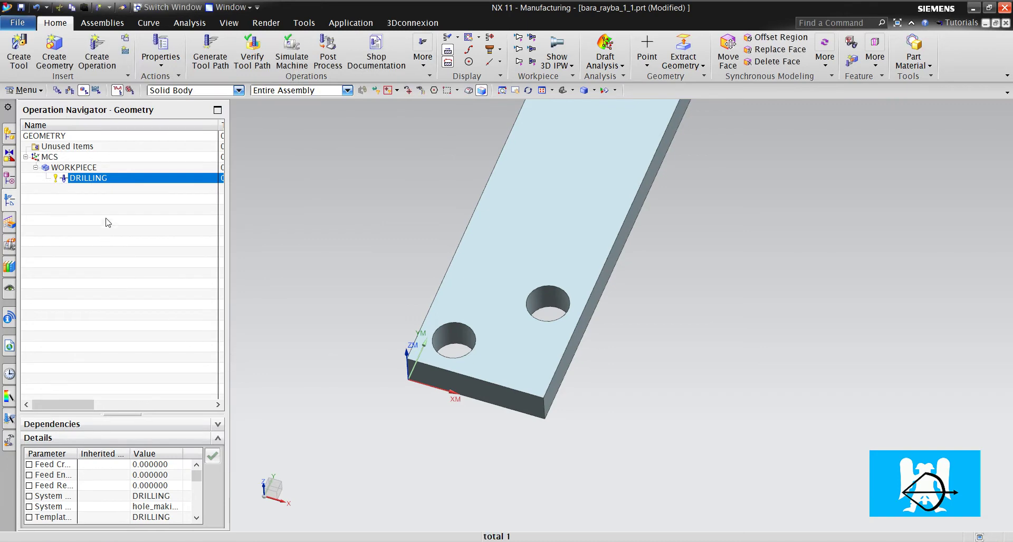
Postprocess the DRILLING operation with the fanuc postprocessor, listing the output
right_click(94, 186)
click(124, 284)
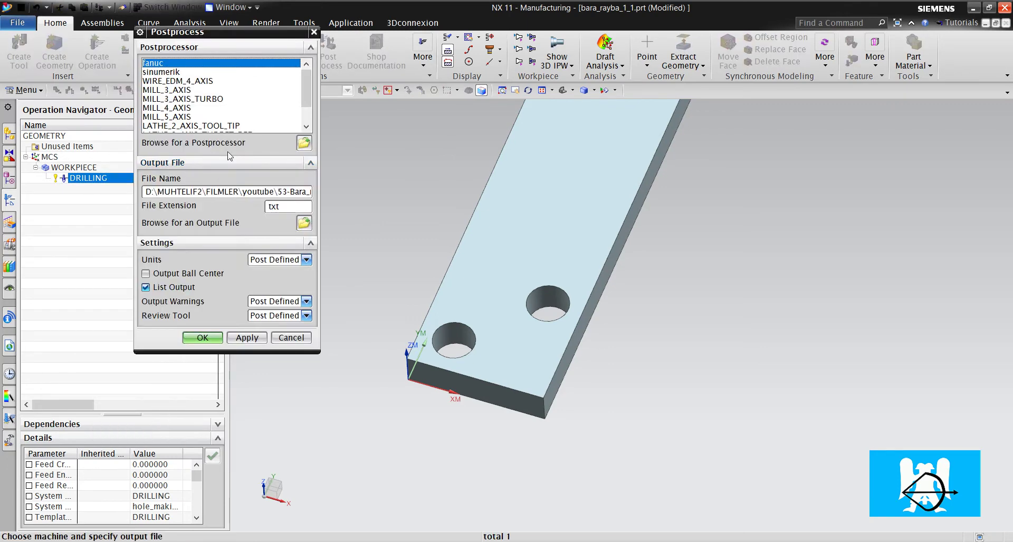
scroll(204, 98, down, 2)
scroll(204, 98, up, 2)
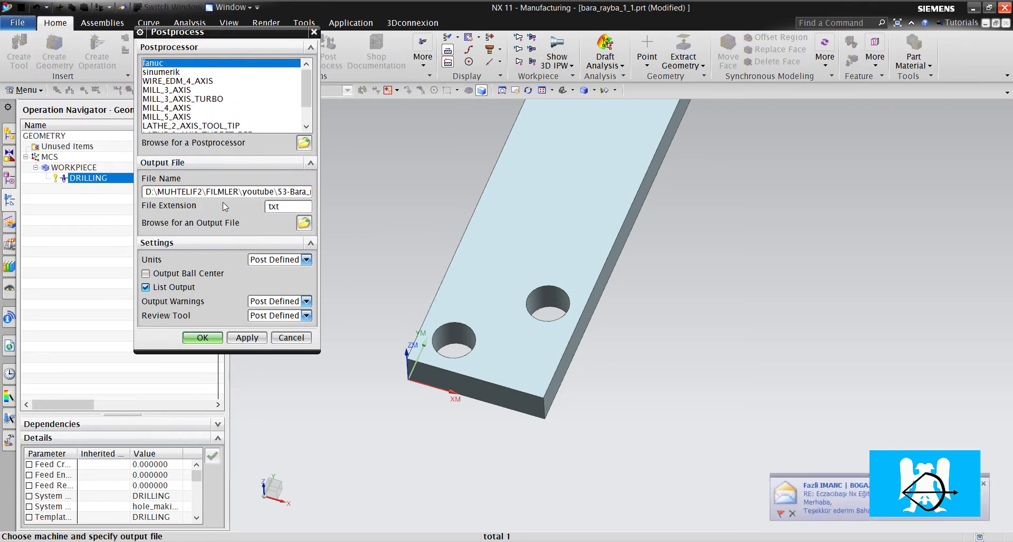
click(203, 337)
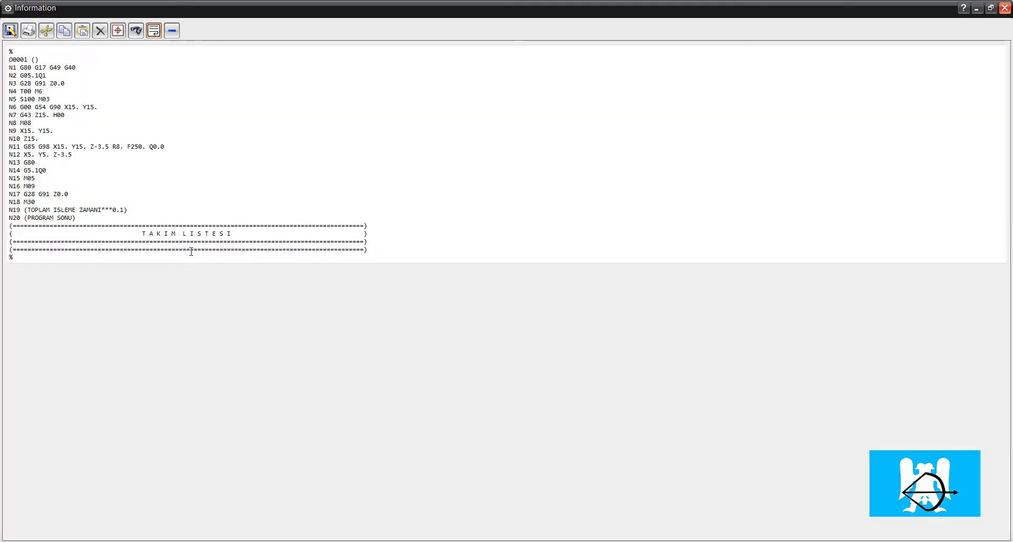
Highlight the G85 cycle code in block N11 of the listed program and close the listing
triple_click(29, 149)
double_click(30, 149)
triple_click(27, 149)
double_click(27, 148)
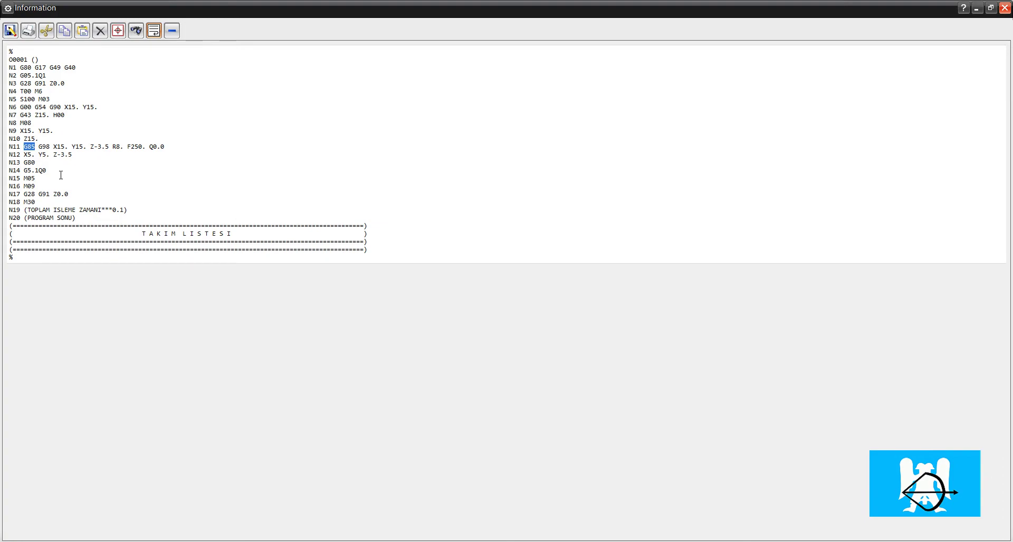
click(1005, 8)
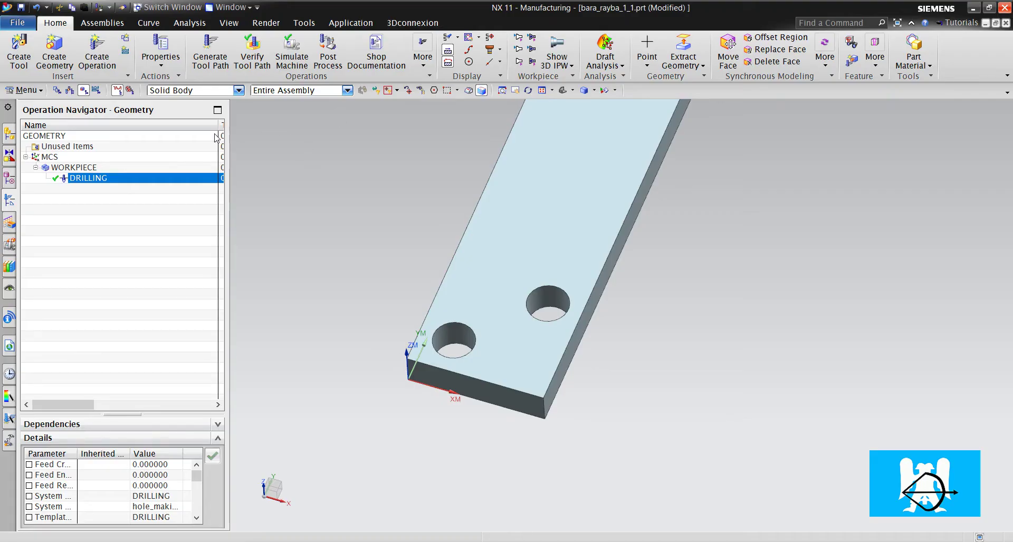
Replay the DRILLING tool path at animation speed 3, stepping the reamer into the first hole and examining its tip at full depth
click(252, 50)
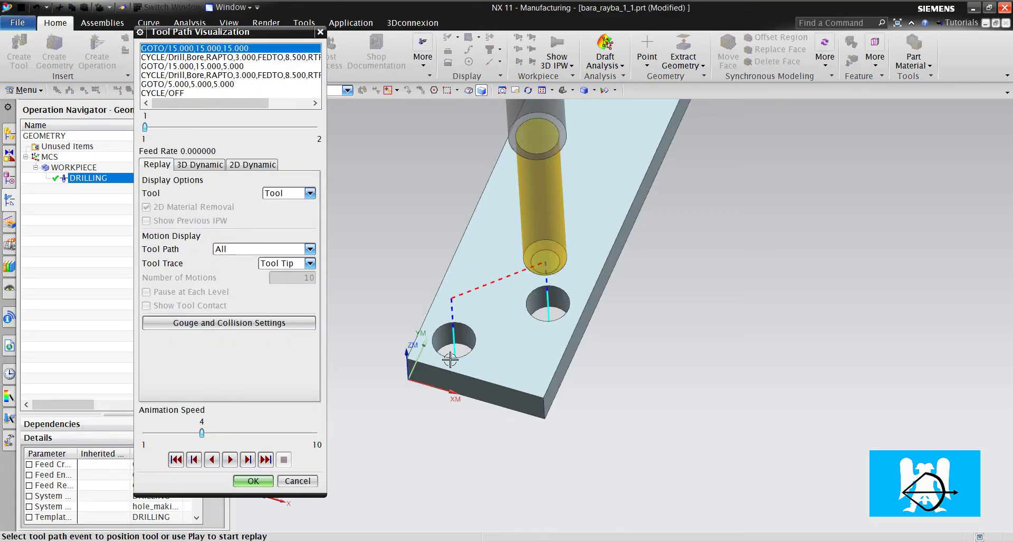
scroll(450, 360, up, 2)
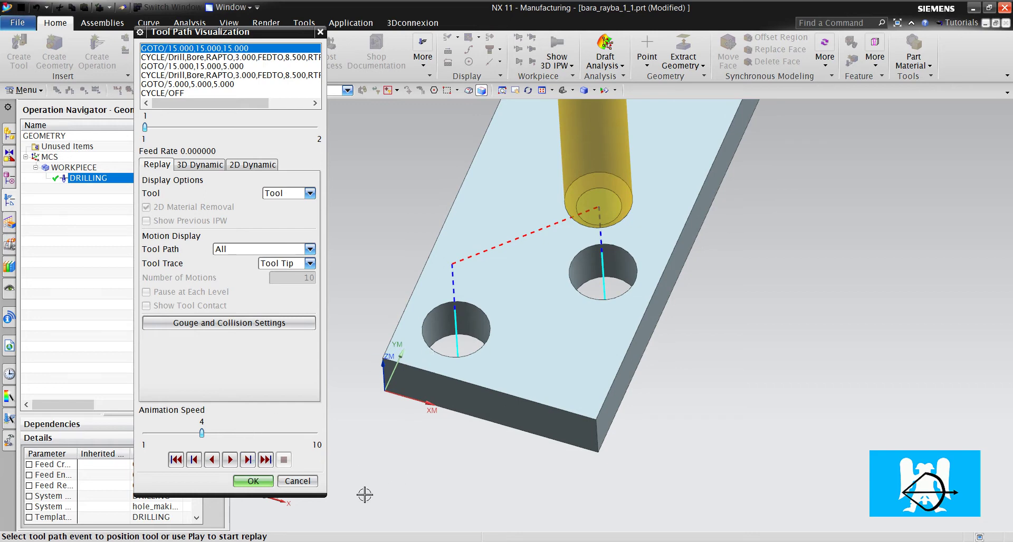
click(162, 434)
click(248, 462)
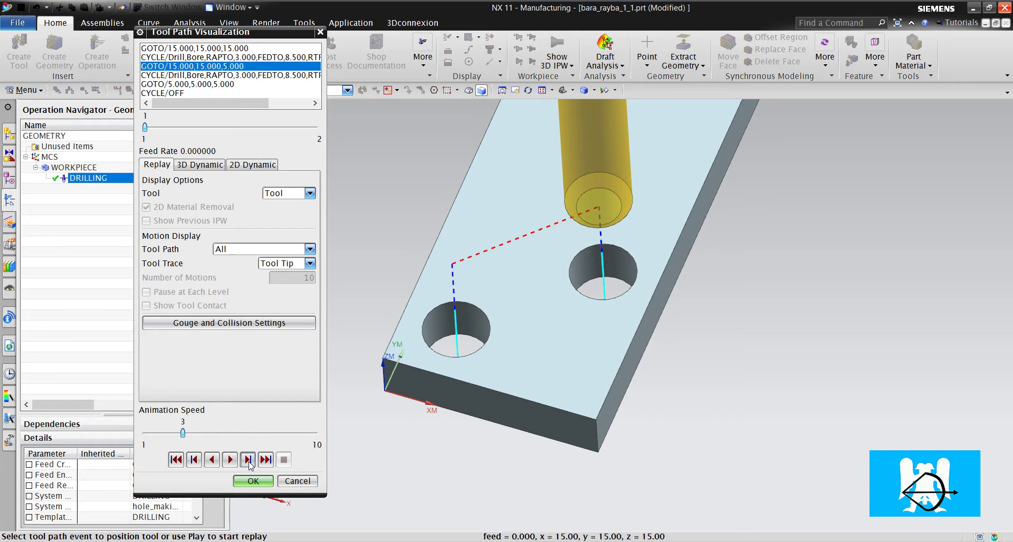
click(248, 460)
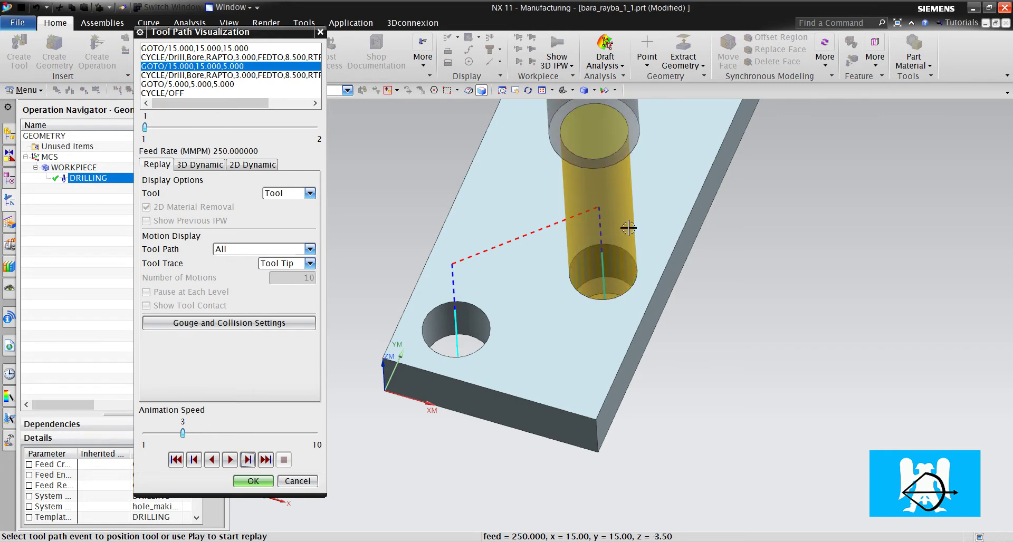
scroll(611, 279, up, 5)
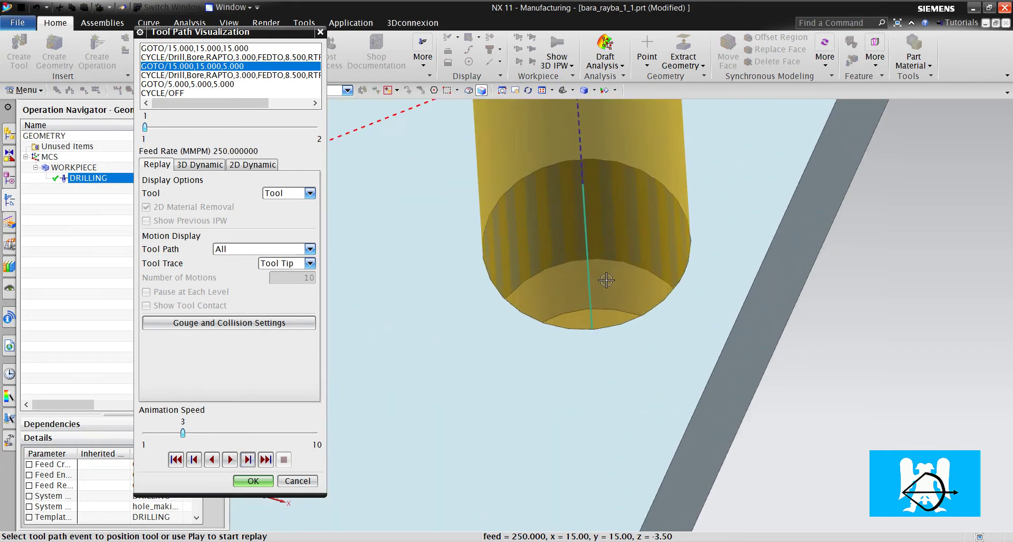
scroll(575, 238, down, 5)
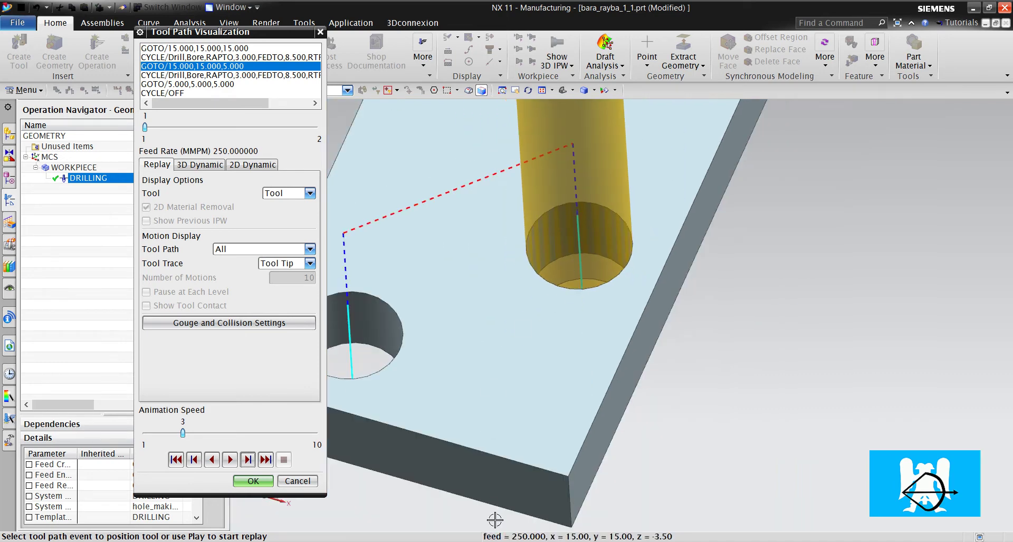
scroll(515, 510, up, 3)
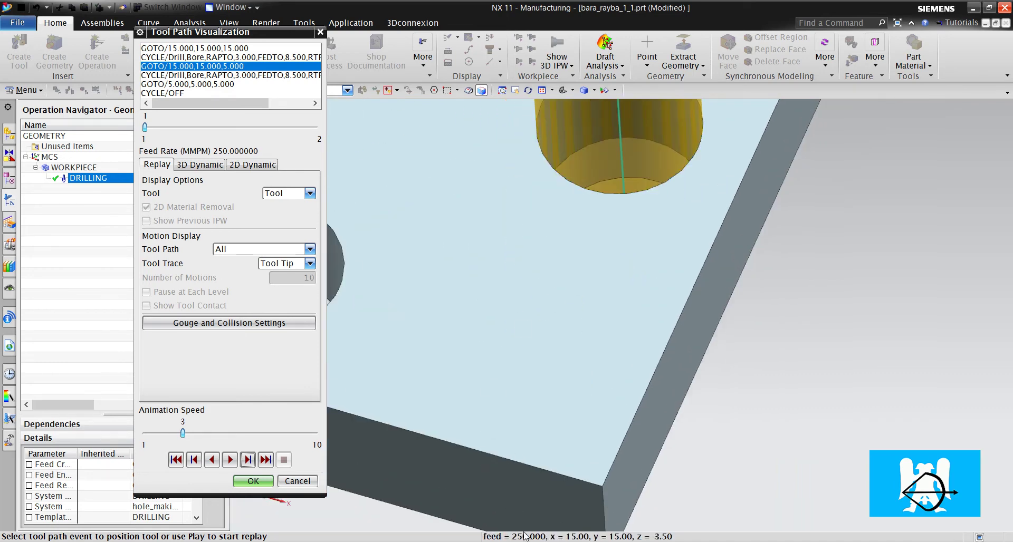
scroll(470, 384, down, 2)
Step the reamer through its retract and plunge motions at the first hole, then finish the verification
click(248, 461)
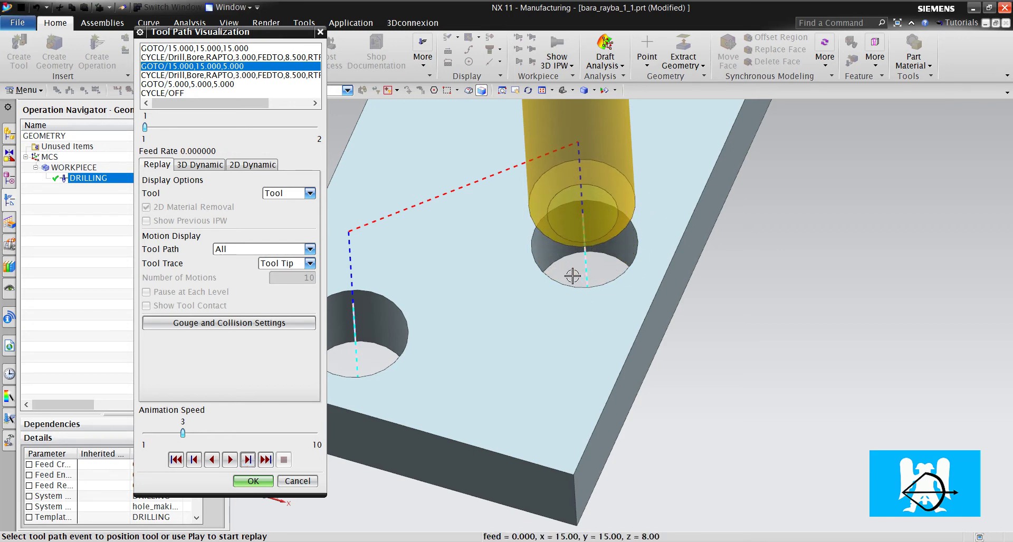
scroll(551, 258, up, 3)
scroll(639, 269, down, 2)
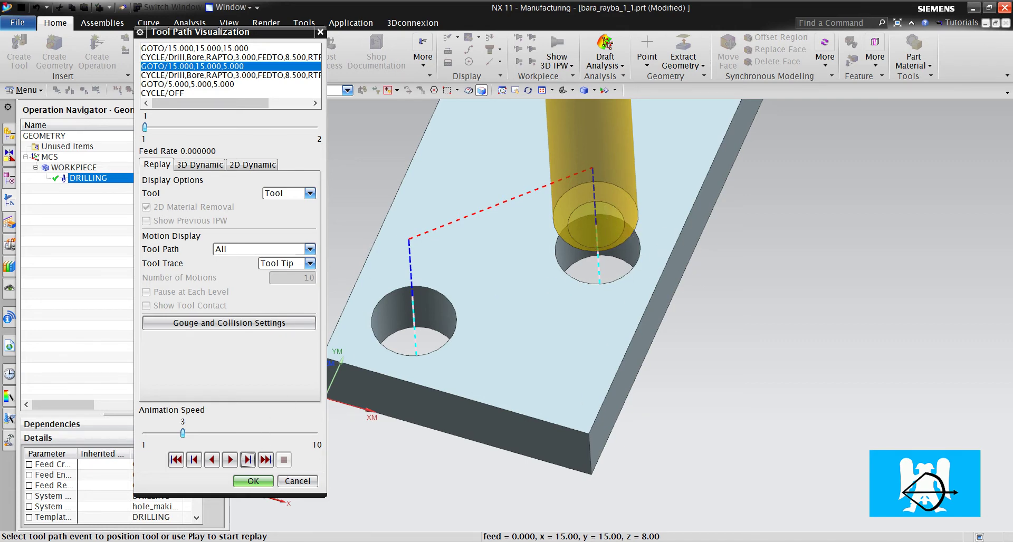
click(248, 460)
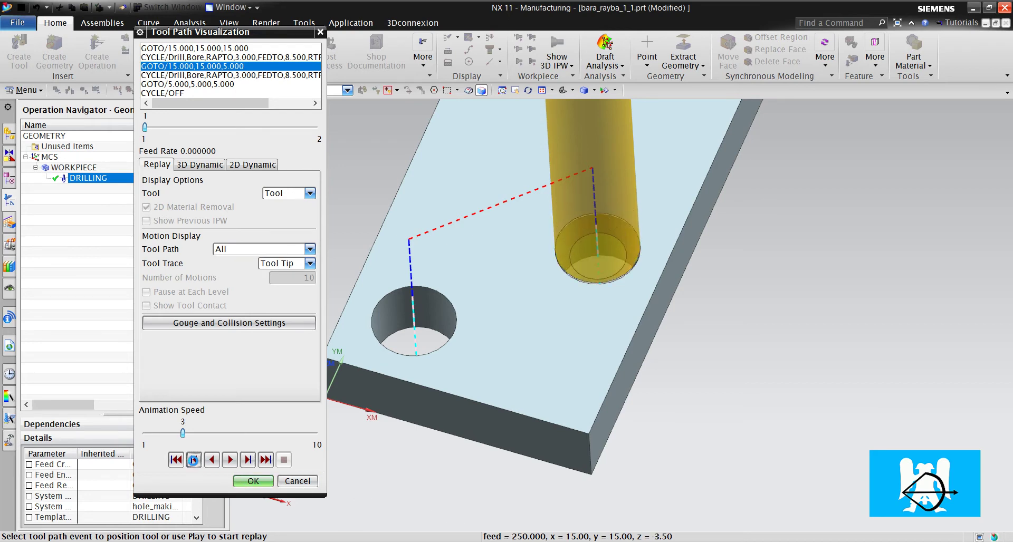
click(252, 462)
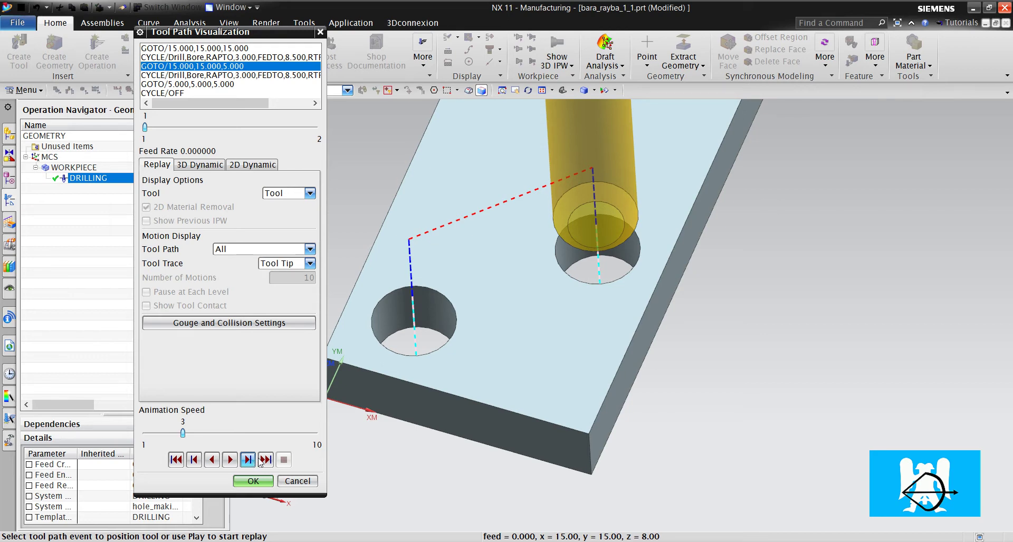
click(253, 482)
click(146, 239)
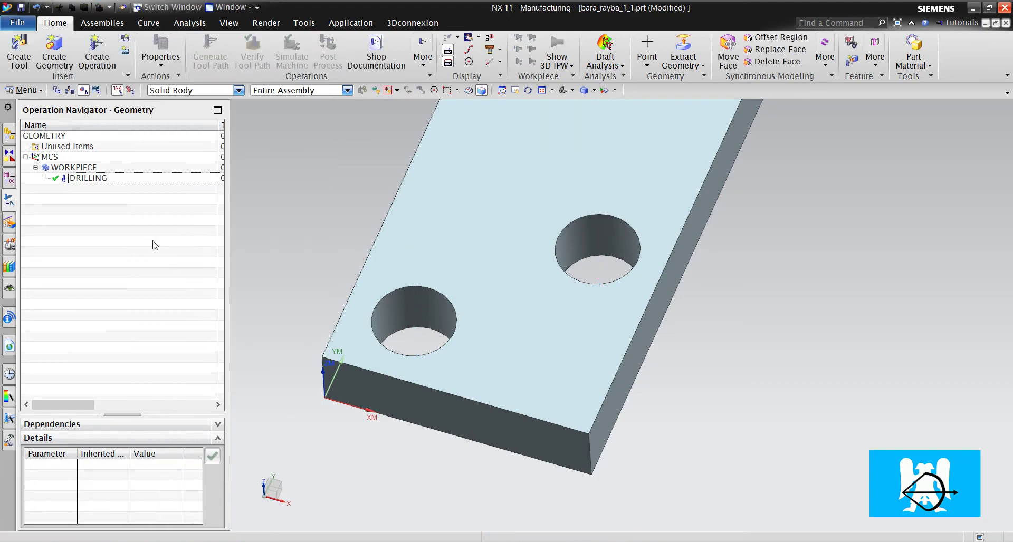
Open the part file bara_rayba_2_1.prt and accept the update event list
scroll(389, 235, down, 3)
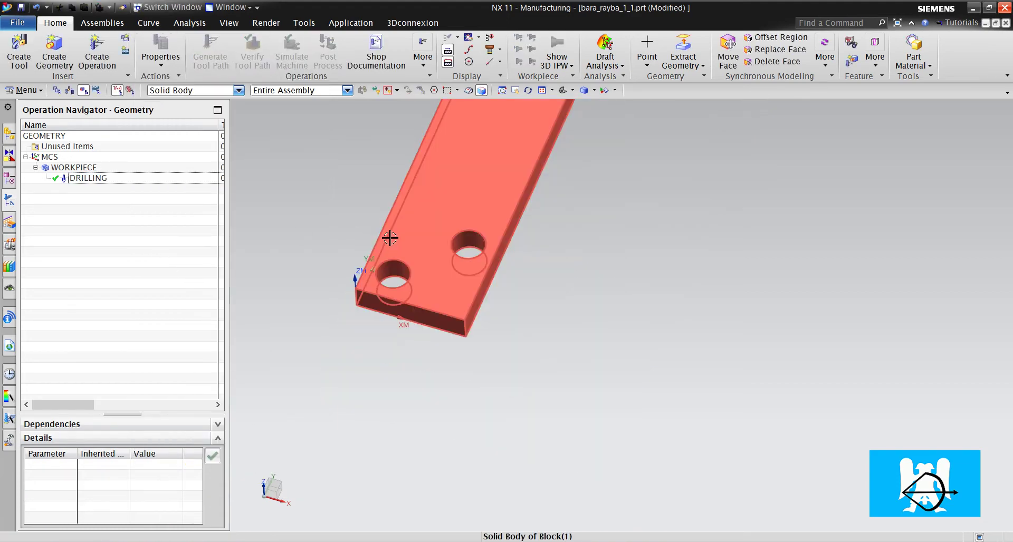
click(21, 24)
click(31, 45)
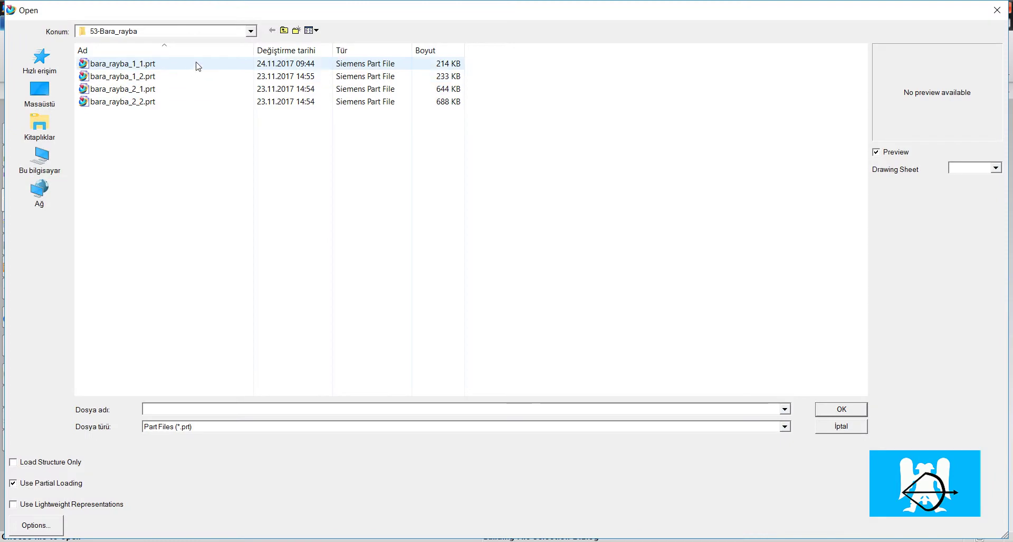
double_click(154, 90)
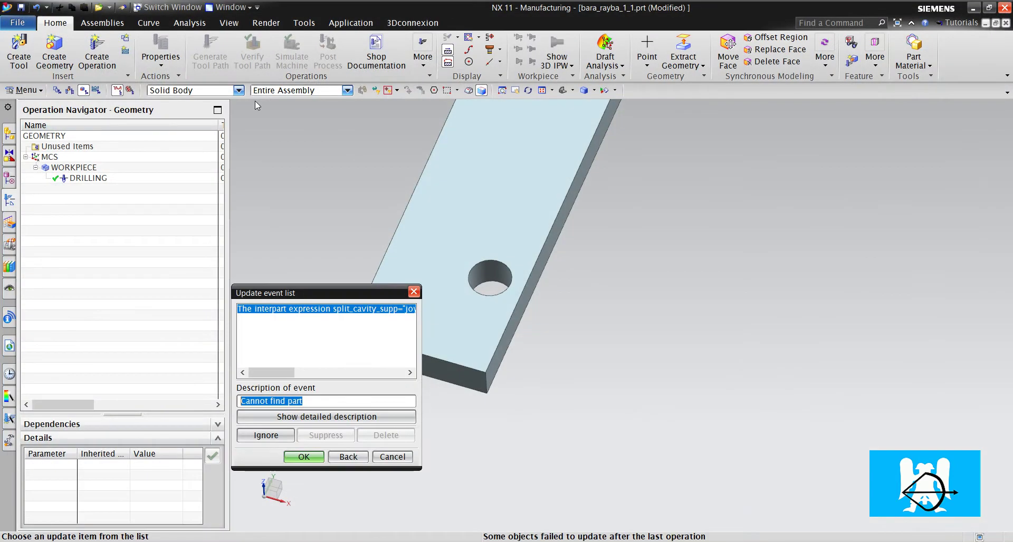
click(292, 458)
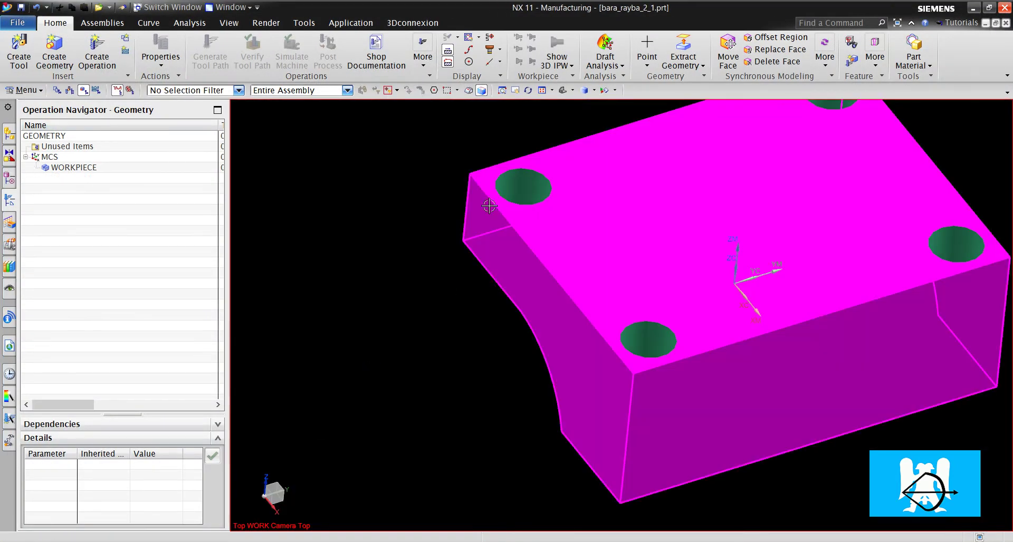
Measure the diameter of one corner hole in the block and close the measurement
key(ctrl+f)
middle_drag(400, 203, 373, 235)
scroll(420, 259, up, 5)
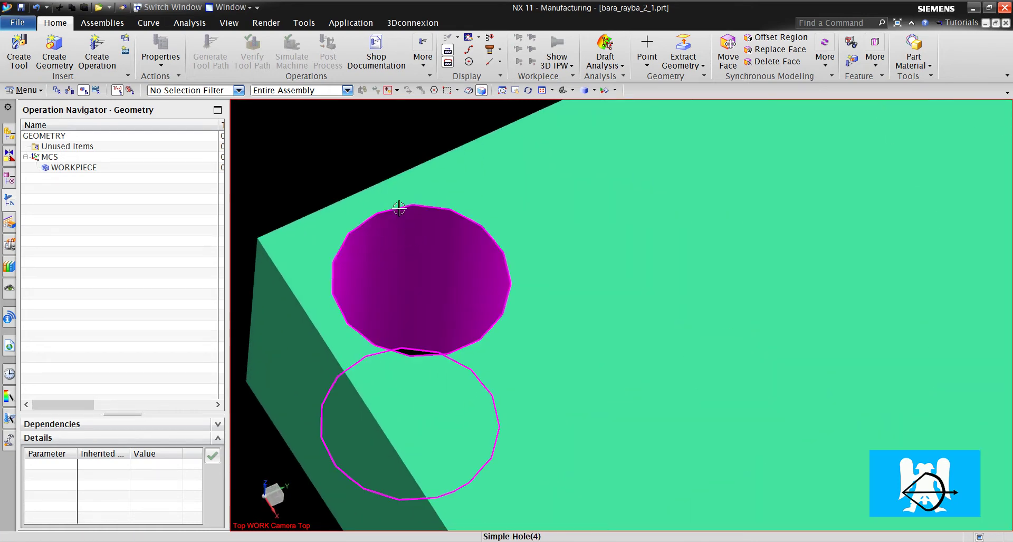
click(190, 23)
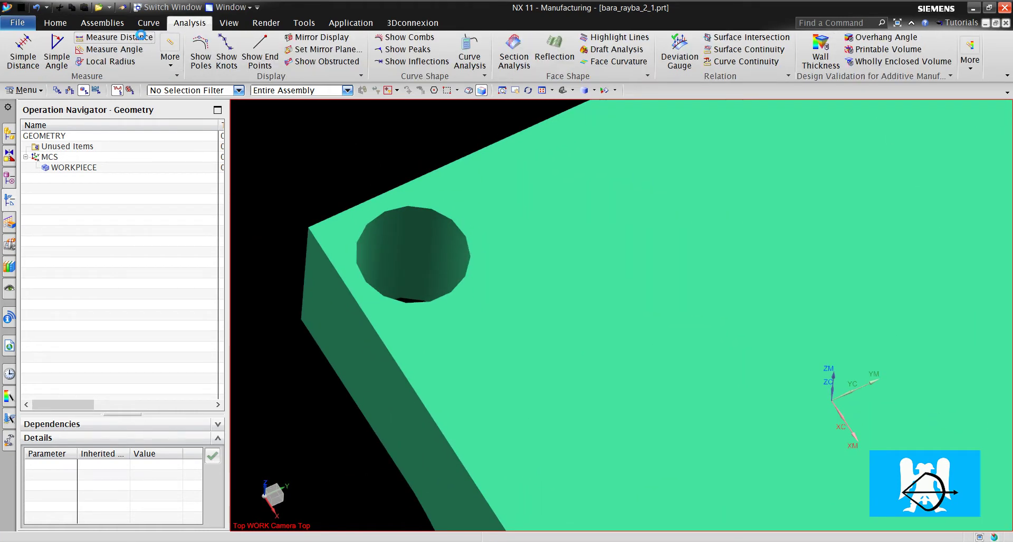
click(140, 35)
click(221, 65)
click(214, 134)
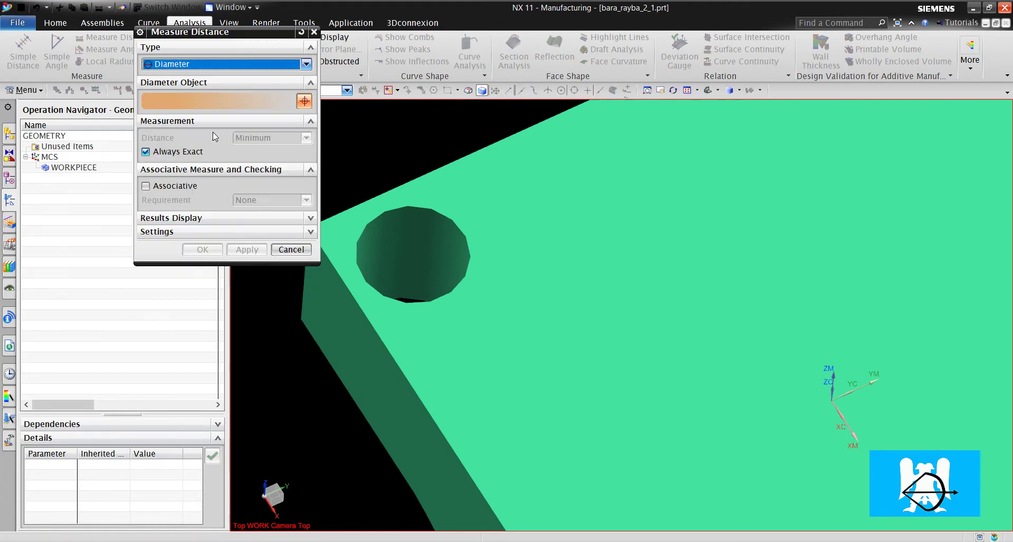
click(407, 222)
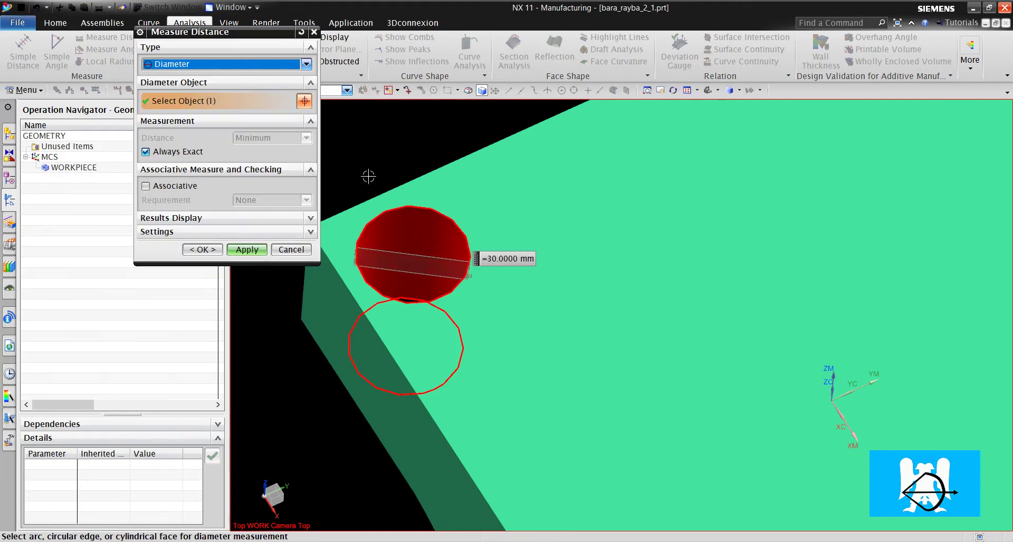
click(291, 250)
List the tools by machine tool in the Operation Navigator and create a hole_making boring tool named BORE
scroll(298, 258, down, 5)
scroll(405, 268, up, 3)
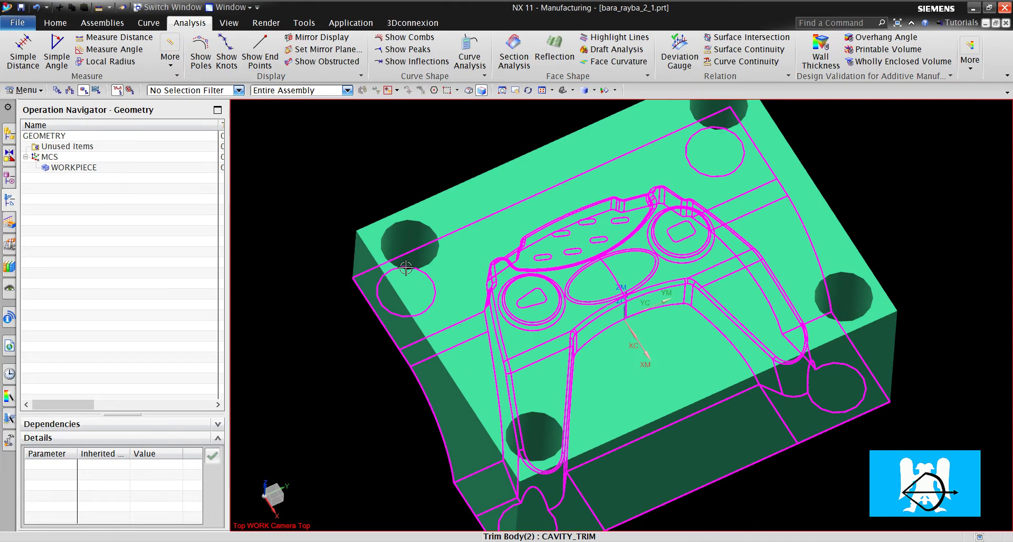
mouse_move(401, 193)
middle_down()
mouse_move(389, 245)
mouse_move(399, 192)
middle_up()
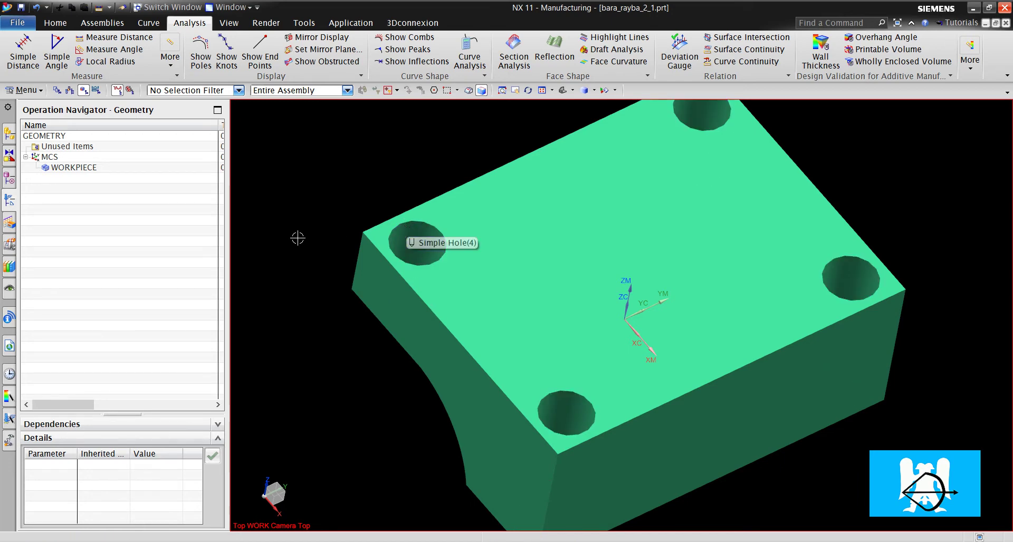
click(67, 24)
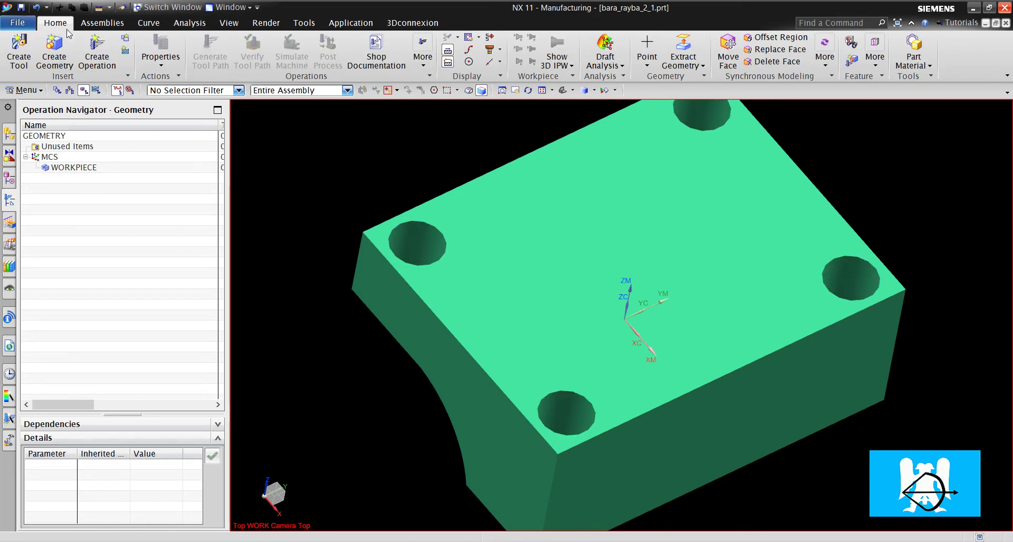
scroll(358, 352, down, 1)
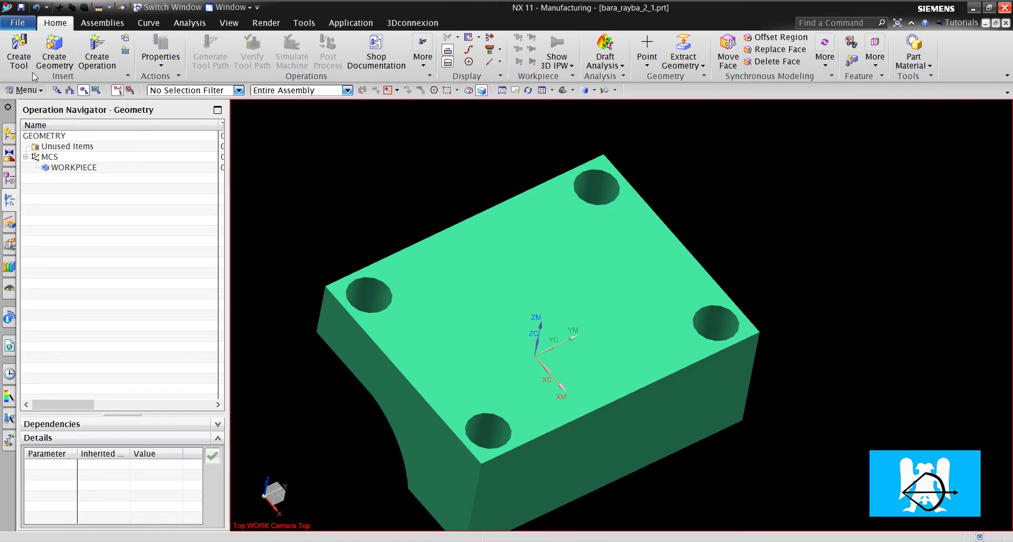
click(21, 59)
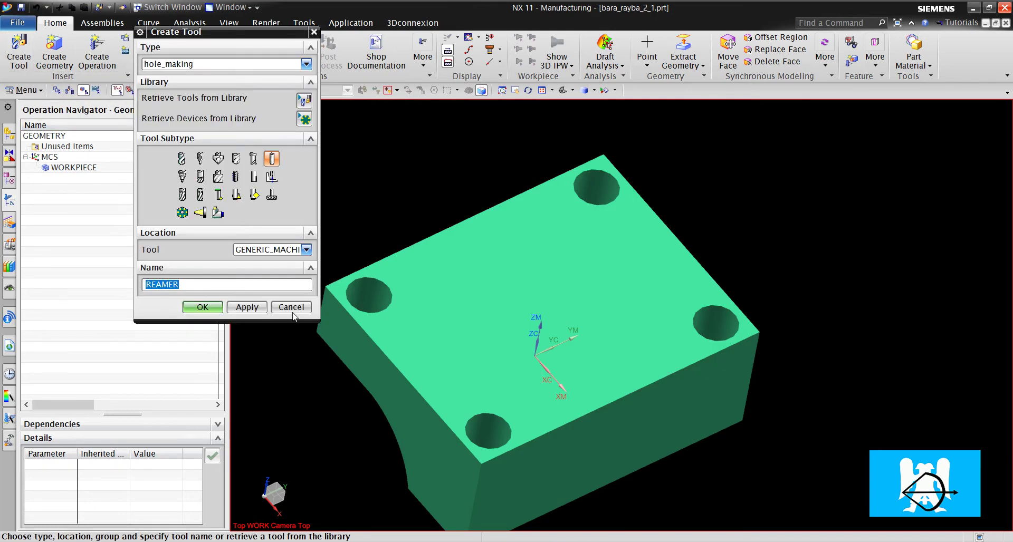
click(291, 307)
right_click(106, 261)
click(145, 283)
click(19, 51)
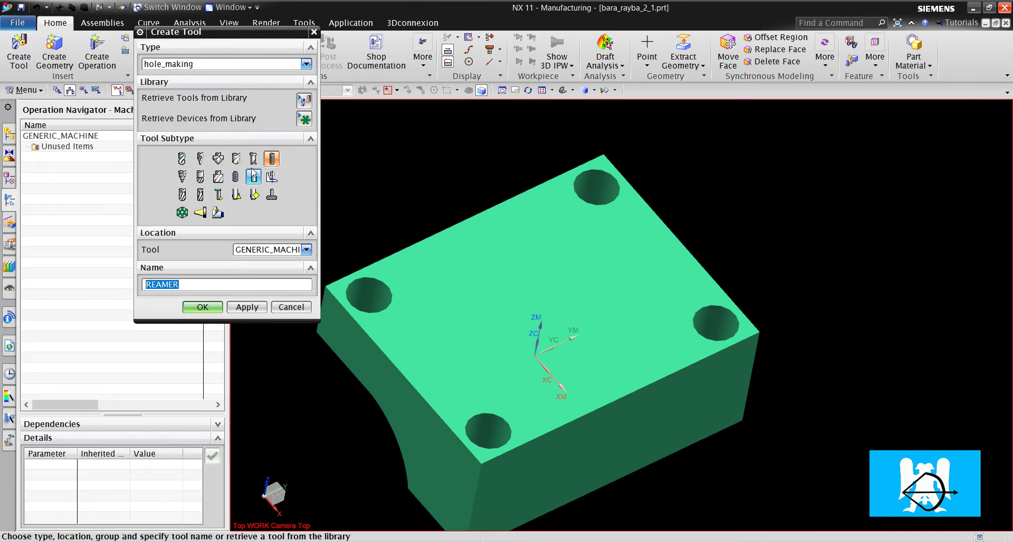
click(253, 160)
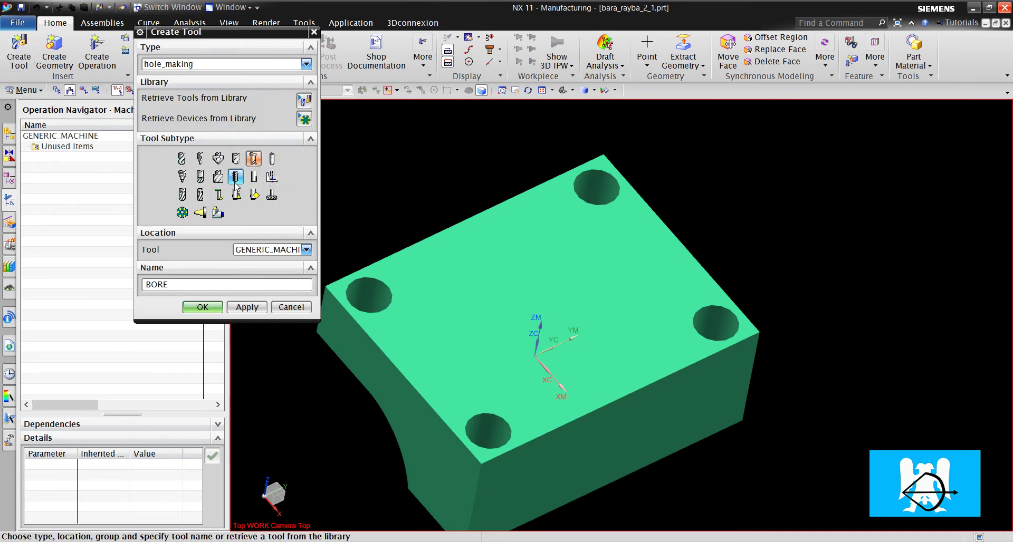
click(205, 307)
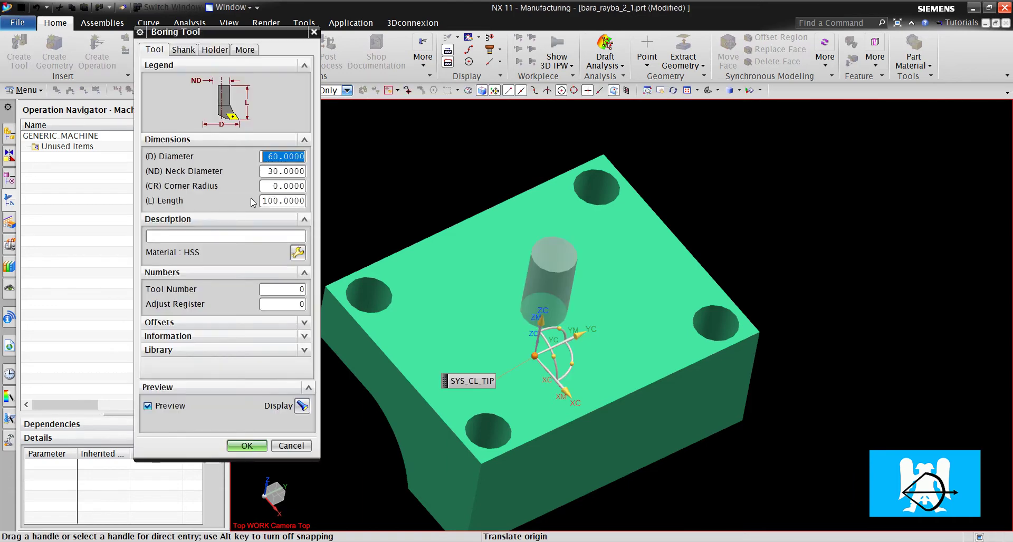
Set the boring tool's diameter to 30 mm and neck diameter to 20 mm, inspect its tip preview, and accept the tool
text(30)
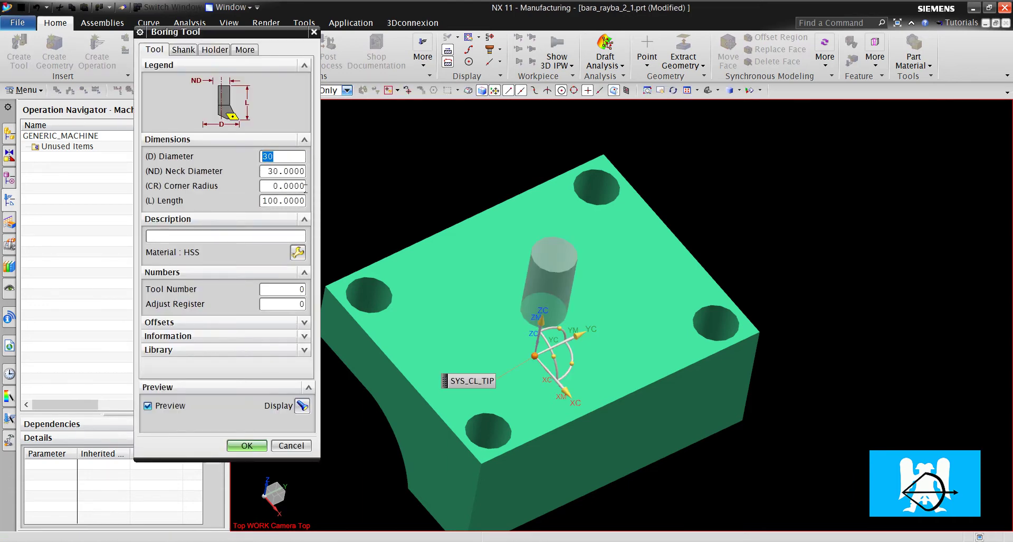
key(Return)
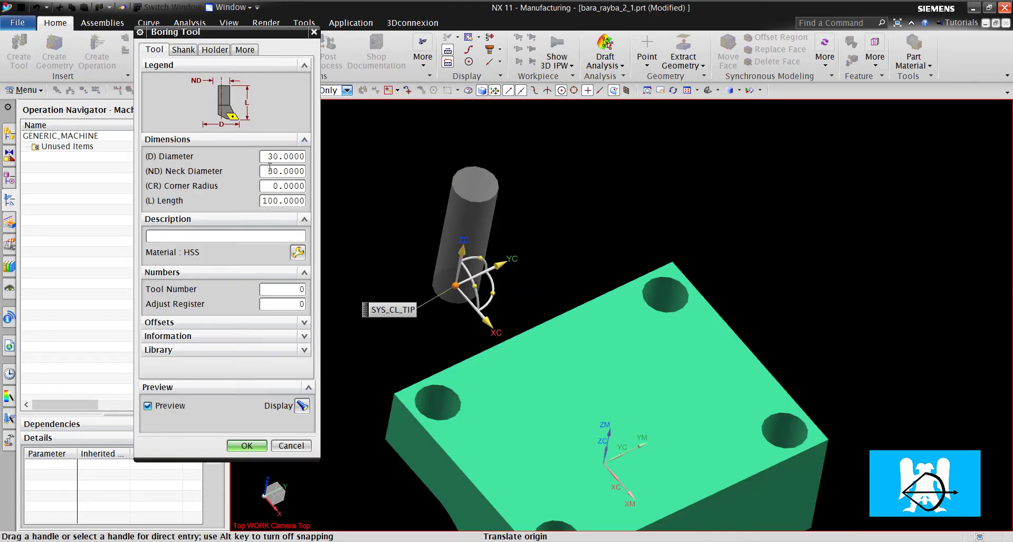
click(275, 169)
text(20)
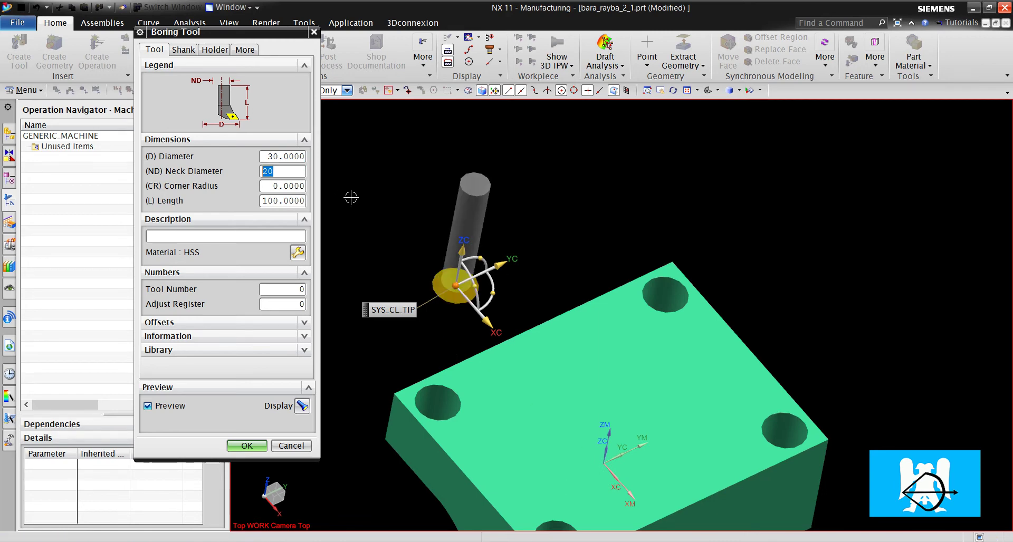
scroll(454, 285, up, 5)
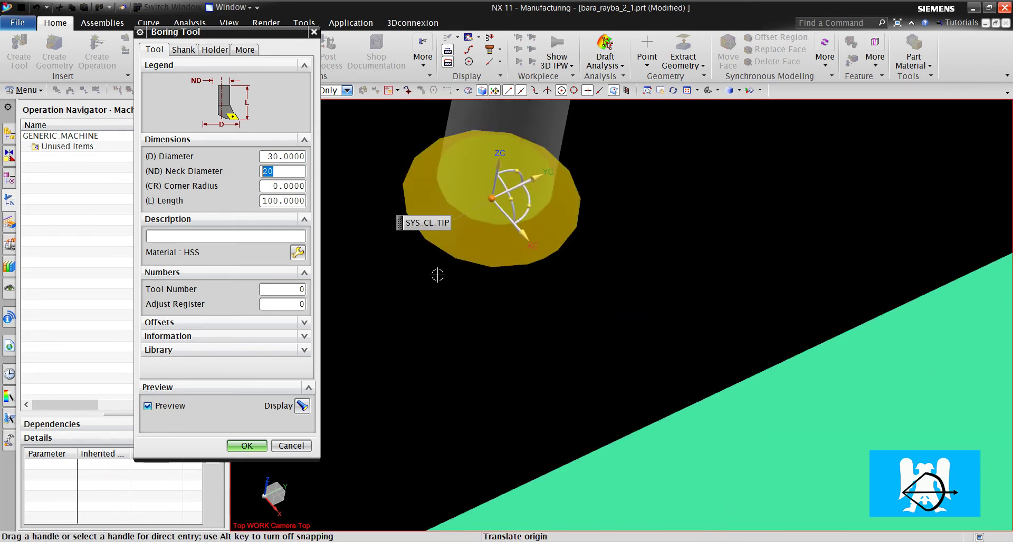
scroll(453, 264, down, 5)
scroll(452, 264, up, 2)
click(246, 446)
Return the Operation Navigator to the geometry view and create a DRILLING operation under WORKPIECE using the boring tool
right_click(136, 226)
click(173, 253)
click(97, 53)
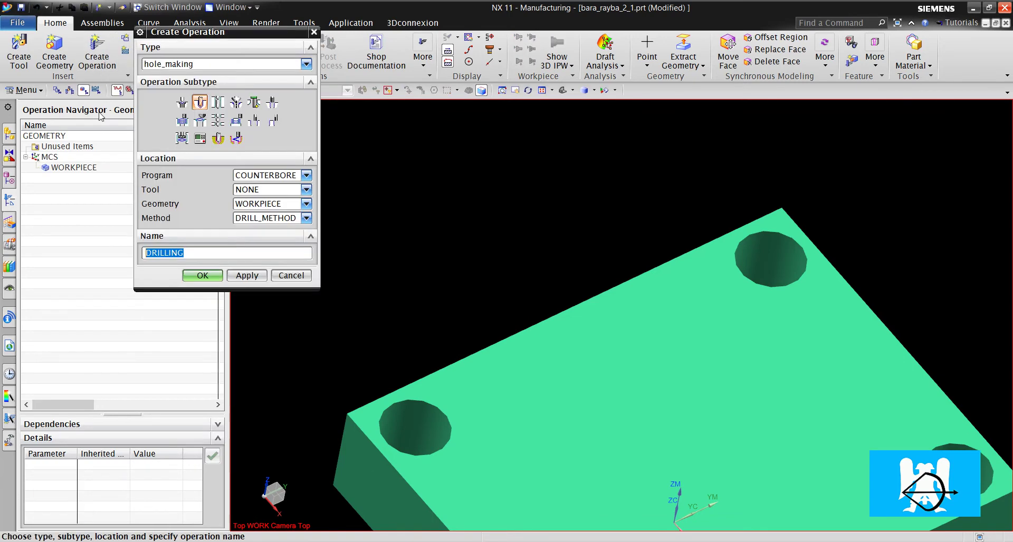
click(259, 190)
click(261, 211)
click(202, 276)
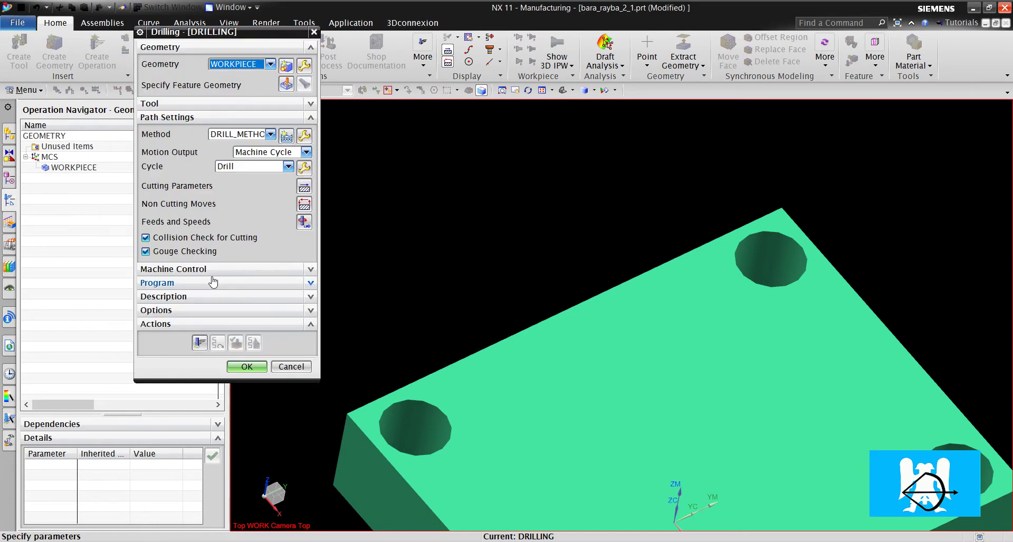
Set the operation's cycle to Drill,Bore and accept the cycle parameters with dwell mode Off
click(248, 167)
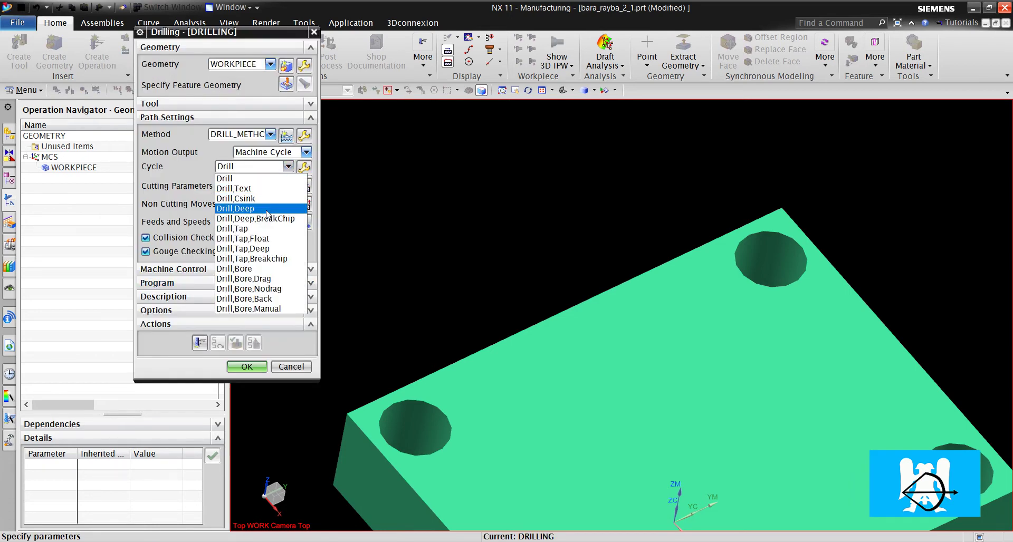
click(268, 269)
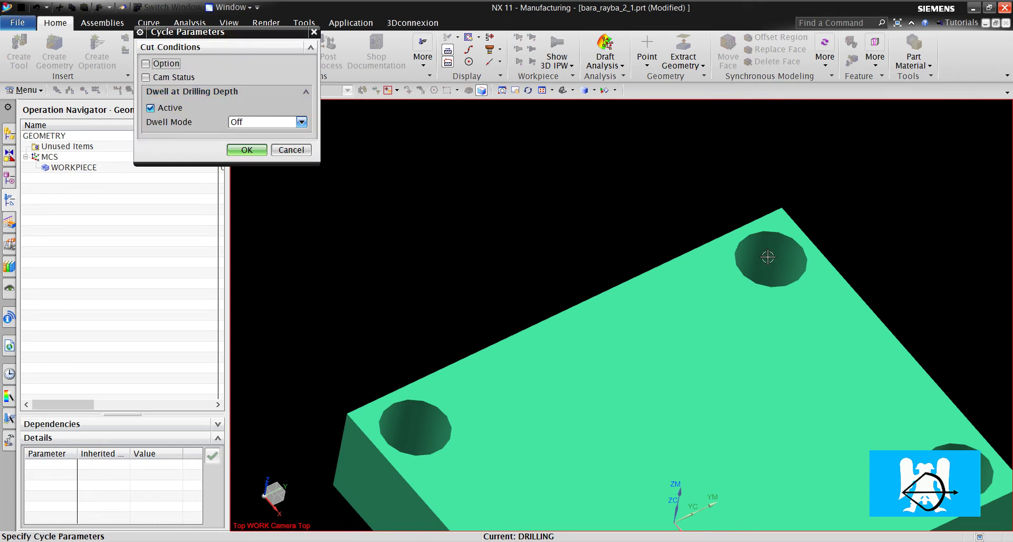
click(247, 150)
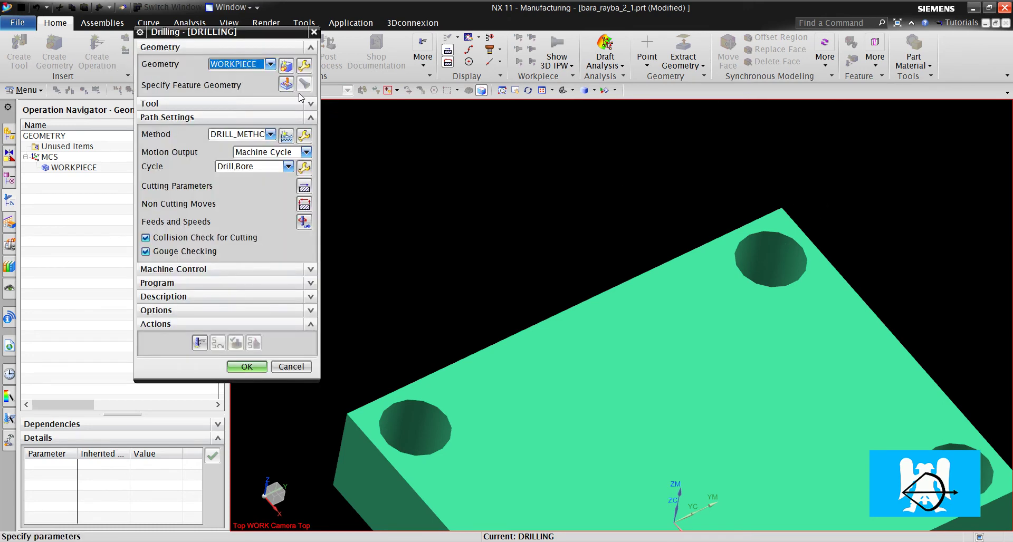
Select the block's four corner holes as feature geometry and generate the DRILLING tool path, accepting the operation
click(288, 85)
click(782, 238)
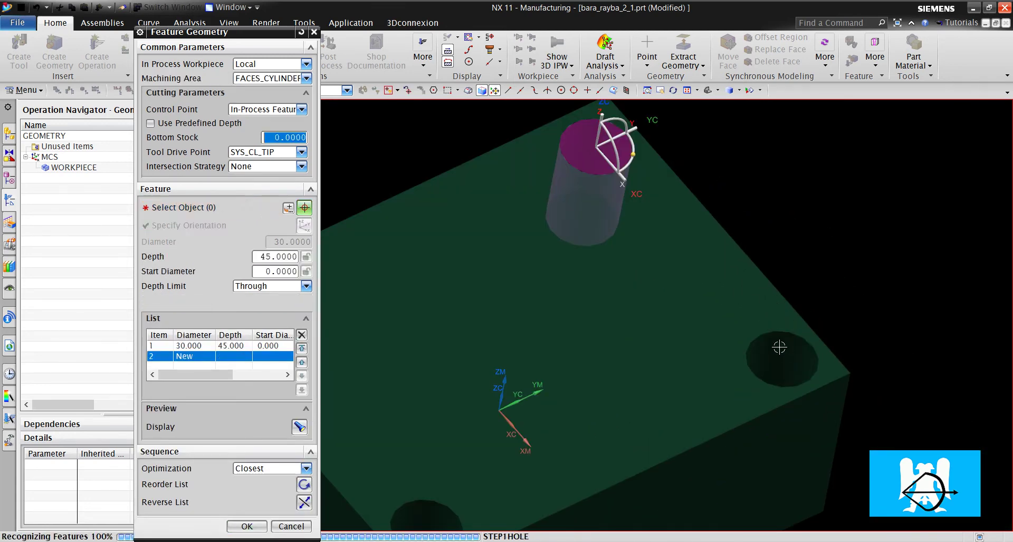
click(780, 347)
click(559, 381)
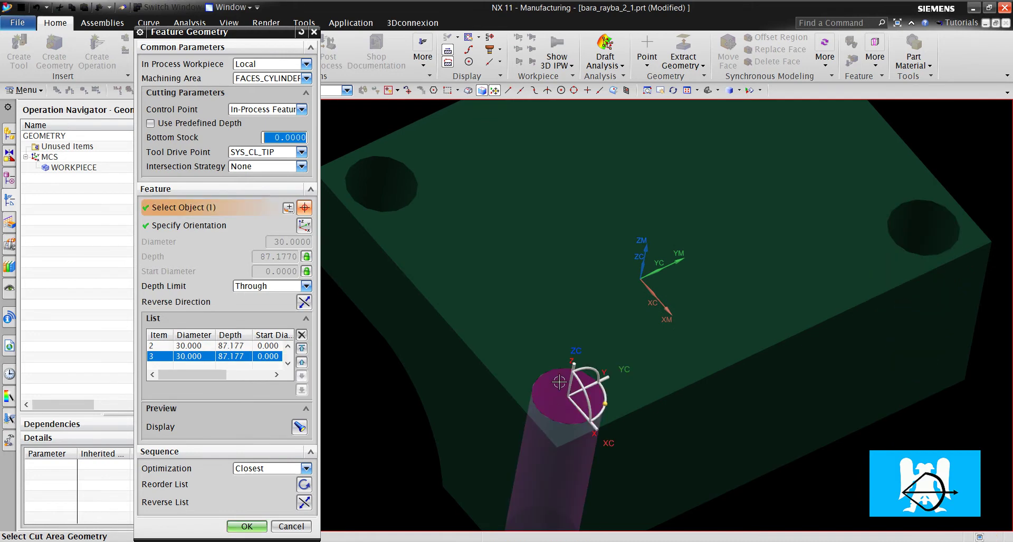
click(426, 178)
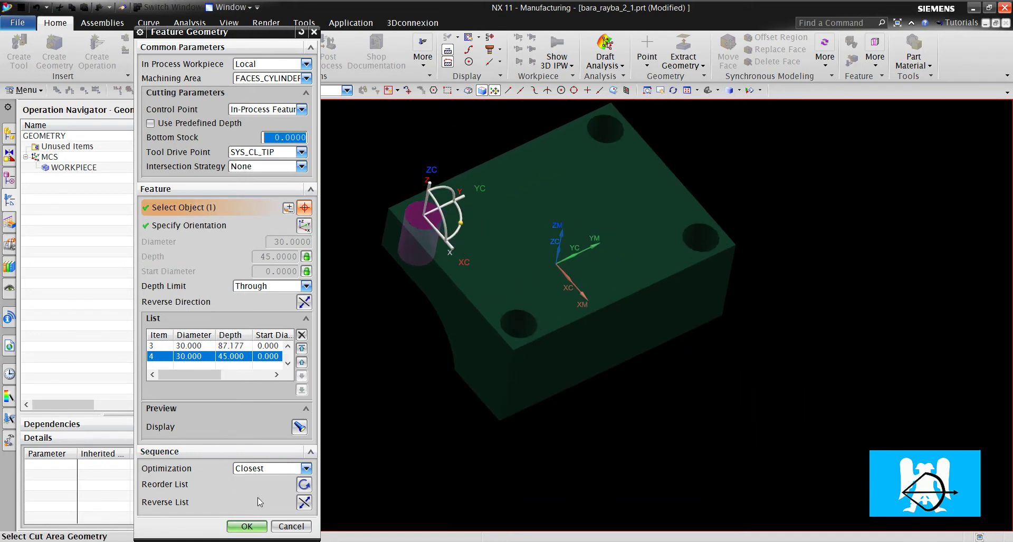
click(247, 526)
click(200, 343)
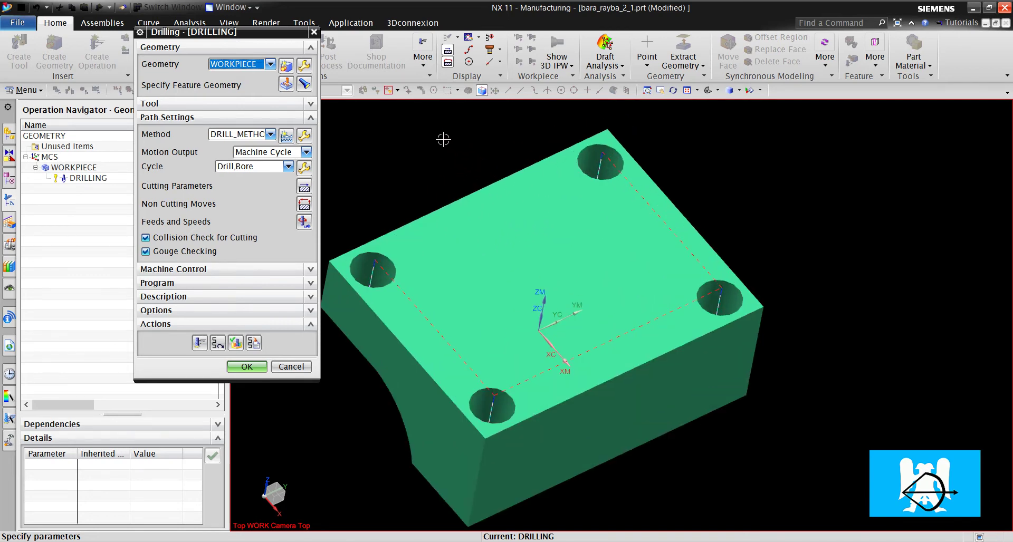
click(241, 366)
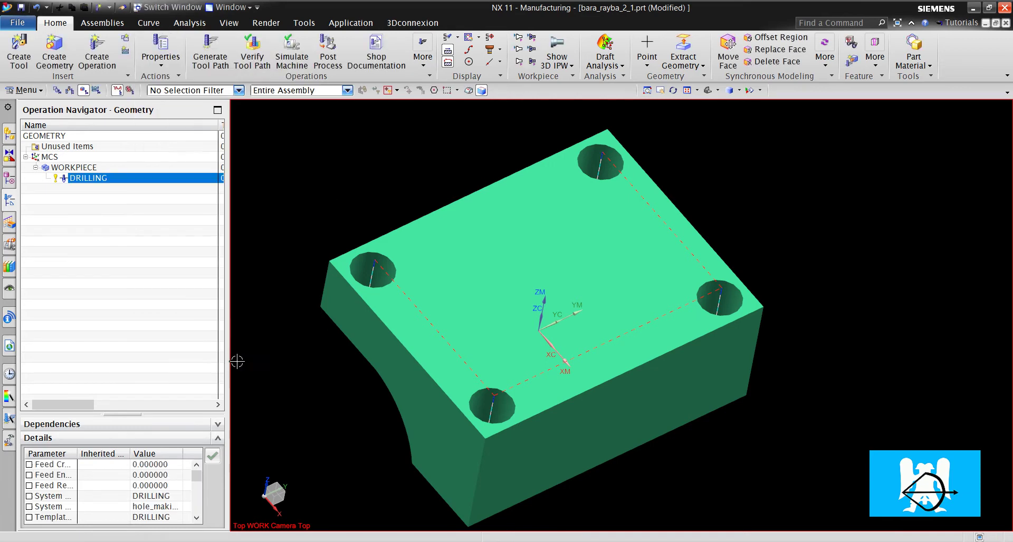
Postprocess the DRILLING operation with the fanuc postprocessor and examine the feed and Q values in line N11 before closing the listing
right_click(107, 179)
click(148, 293)
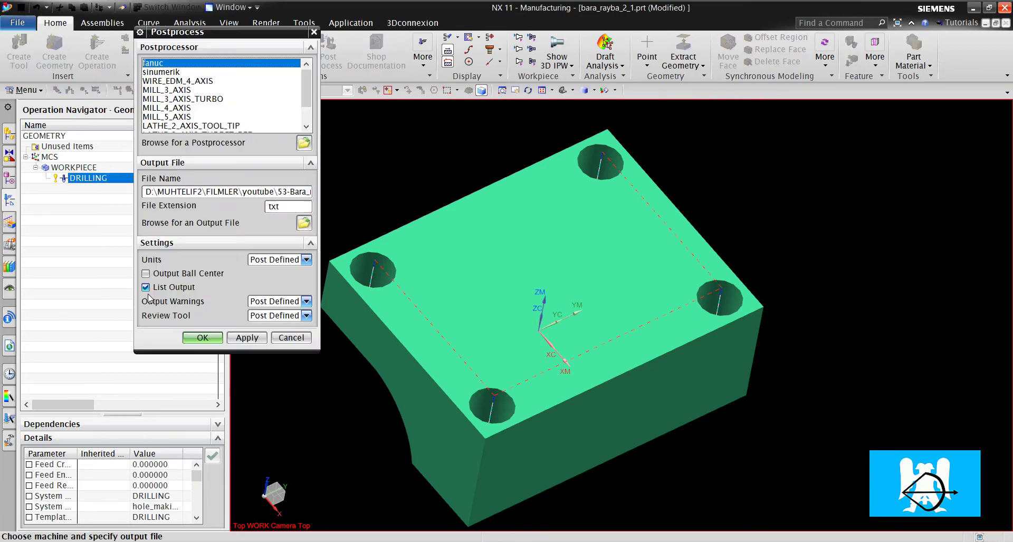
key(Return)
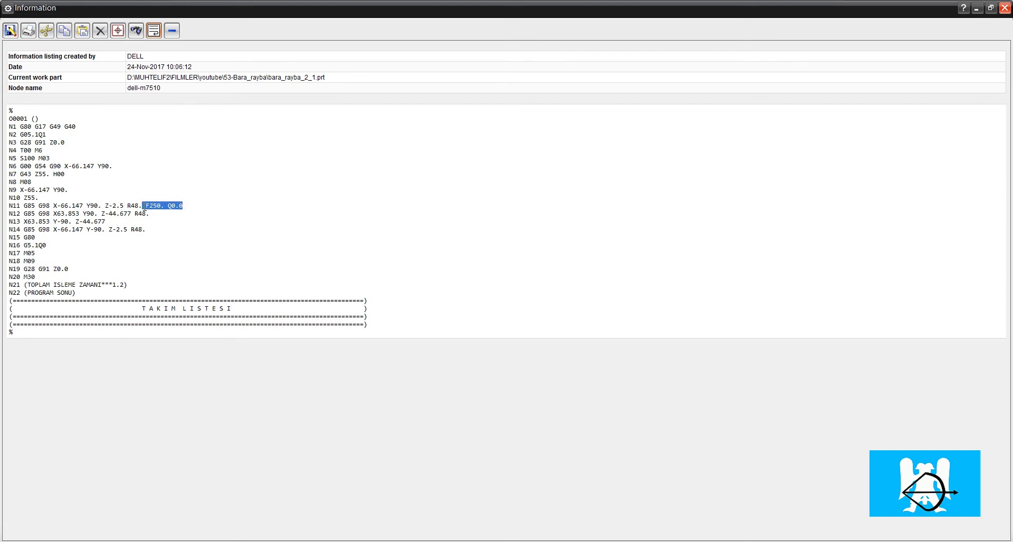
click(199, 209)
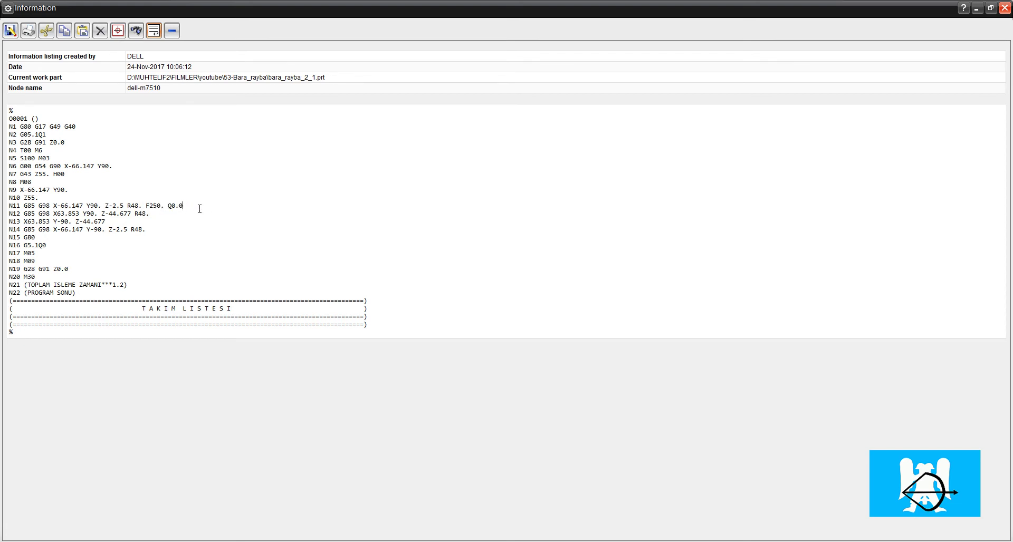
click(1005, 9)
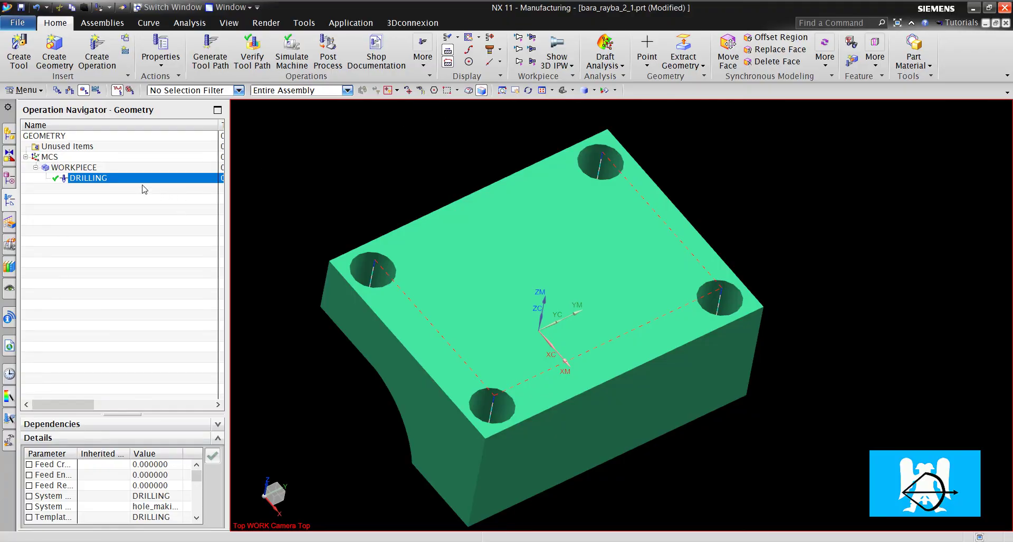
Open the DRILLING operation for editing, and switch to the browser to play the boring-head part of the YouTube milling video
double_click(100, 178)
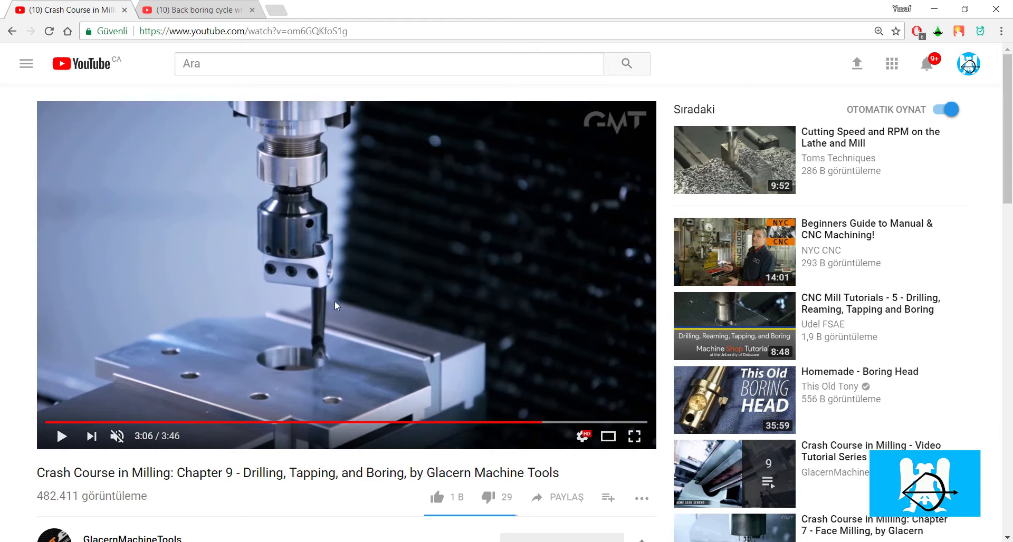
click(61, 436)
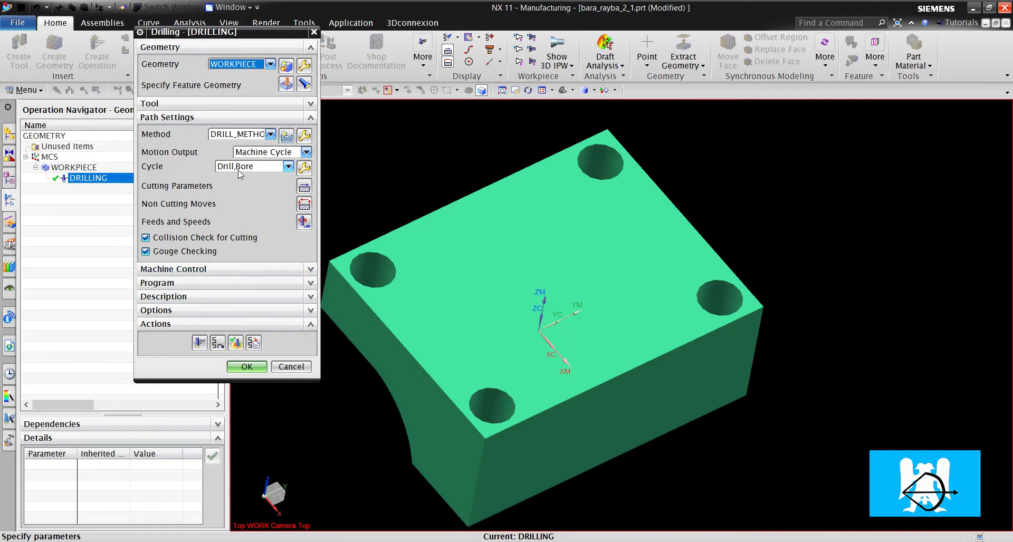
Change the DRILLING operation's cycle to Drill,Bore,Drag and accept its cycle parameters
click(241, 168)
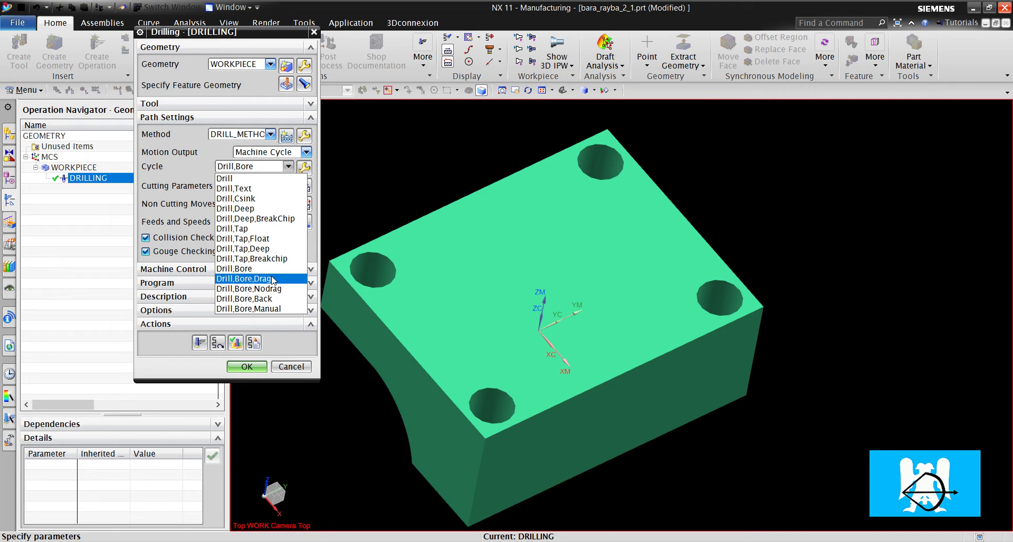
click(276, 279)
click(247, 150)
Verify the Drill,Bore,Drag tool path by stepping the tool to the first hole, and accept the operation
click(238, 342)
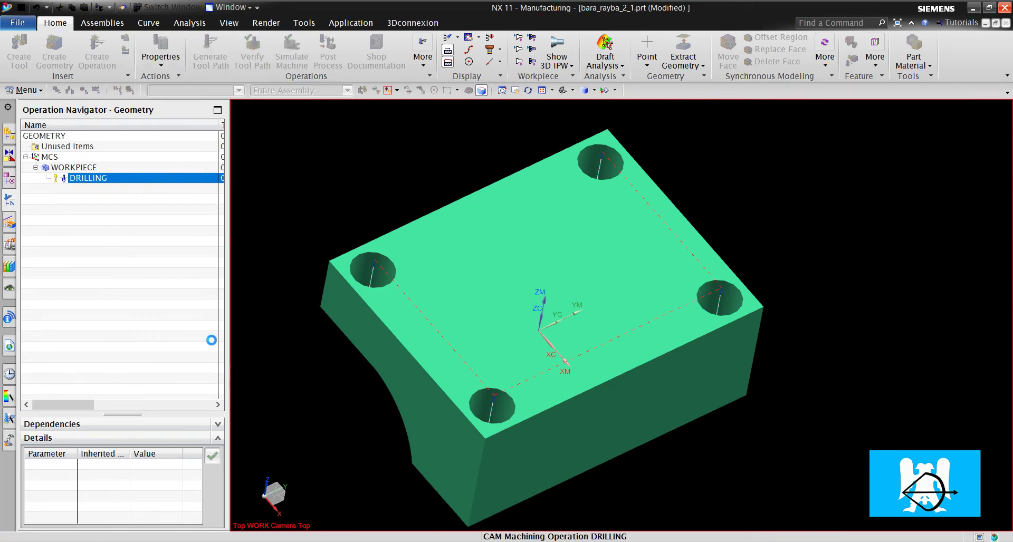
click(243, 349)
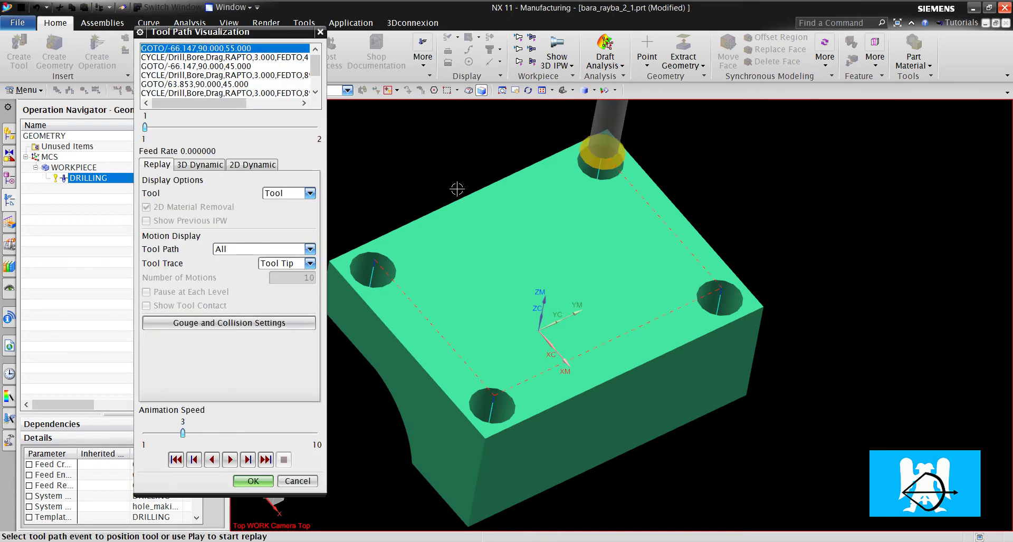
click(247, 459)
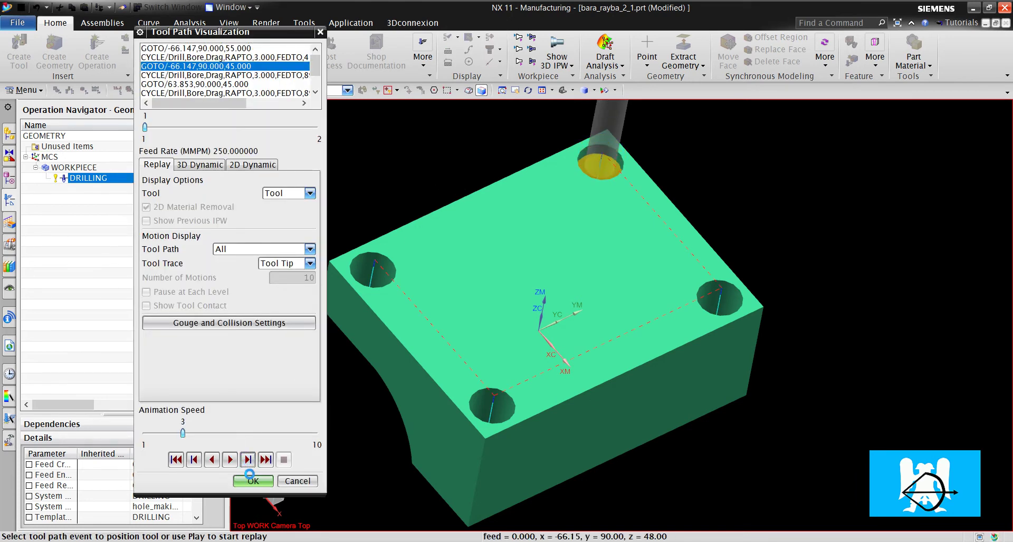
click(254, 481)
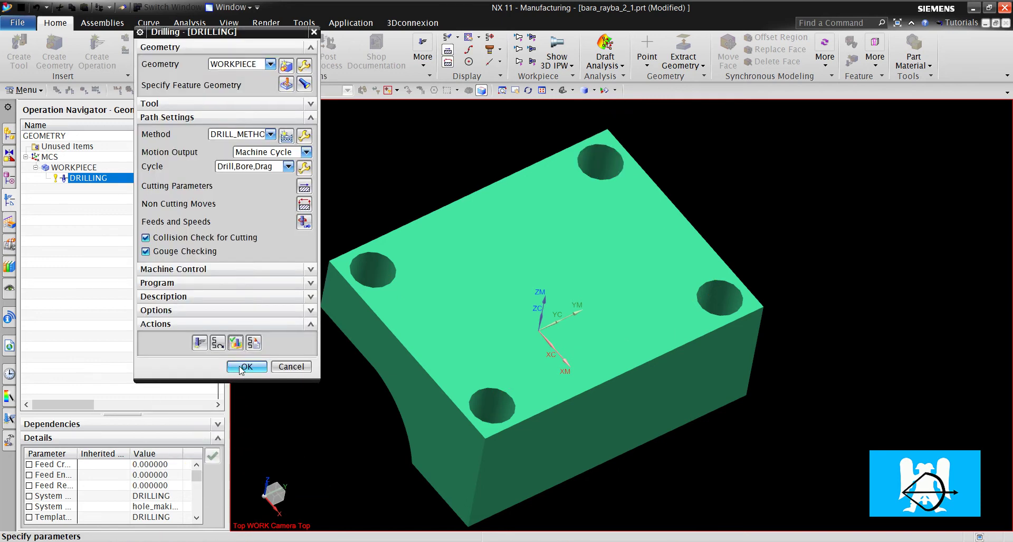
click(246, 367)
Postprocess the Drill,Bore,Drag version of the operation and examine the cycle code in line N11 of the listing
right_click(106, 181)
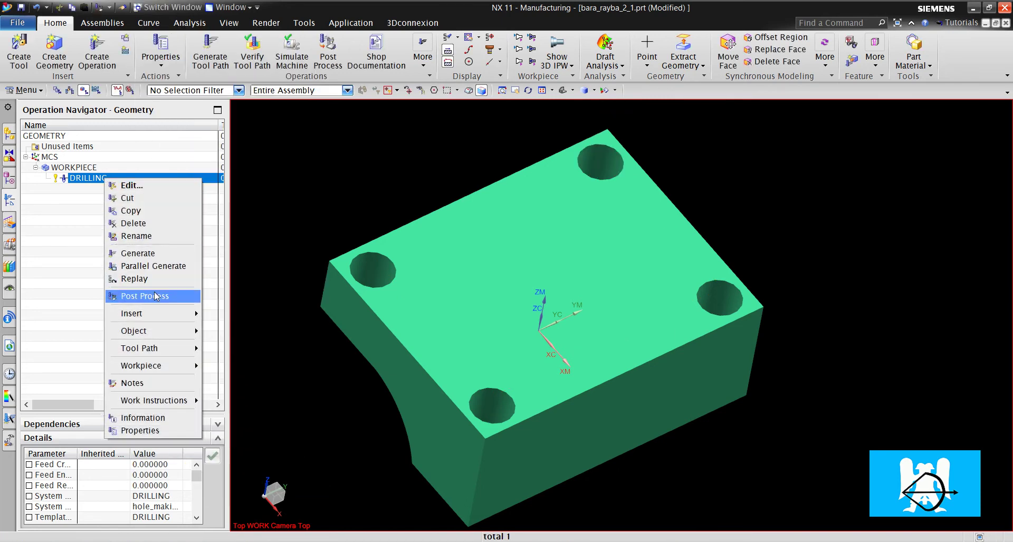
click(86, 249)
key(Return)
key(Return)
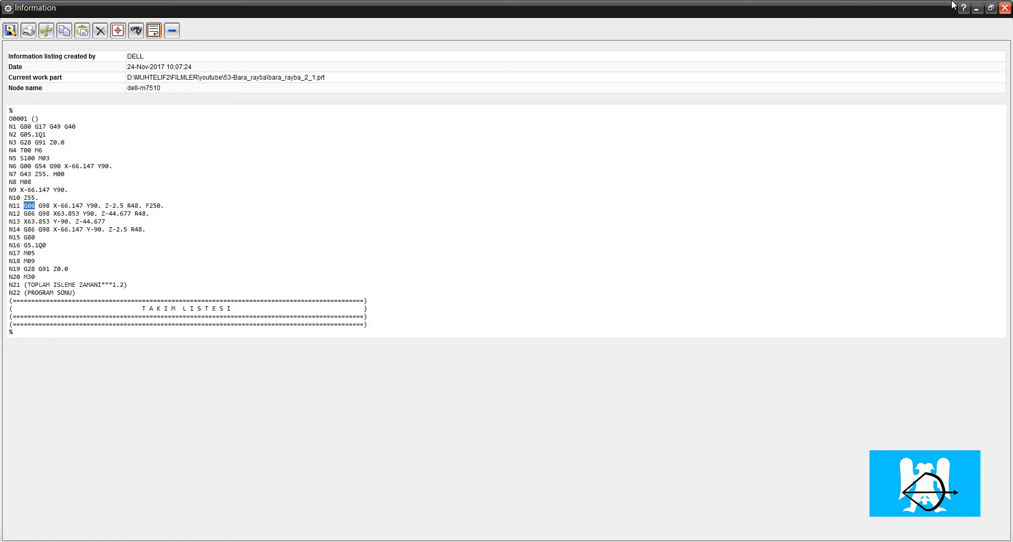
Close the G-code listing and change the DRILLING operation's cycle to Drill,Bore,Nodrag with an orientation of 2
click(1005, 7)
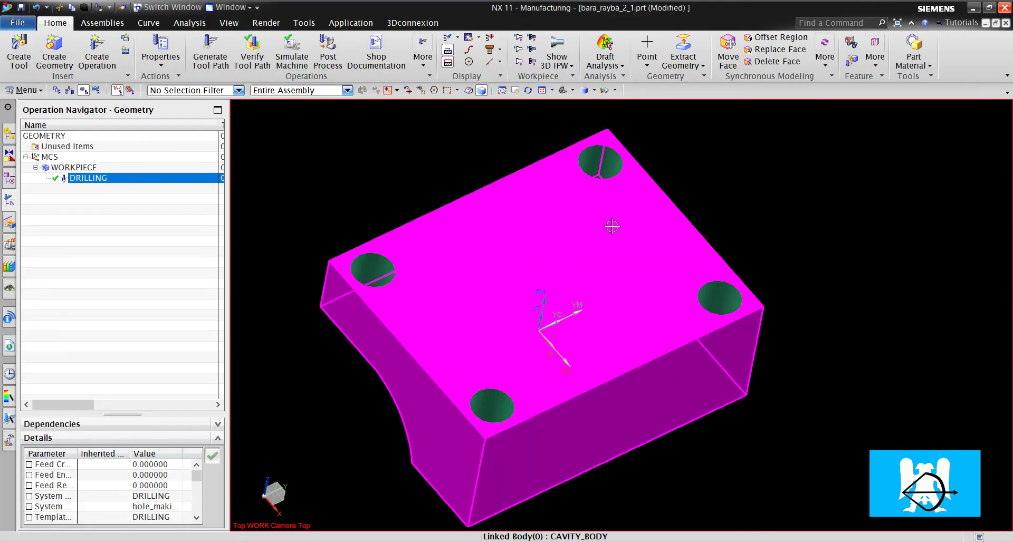
scroll(612, 226, up, 3)
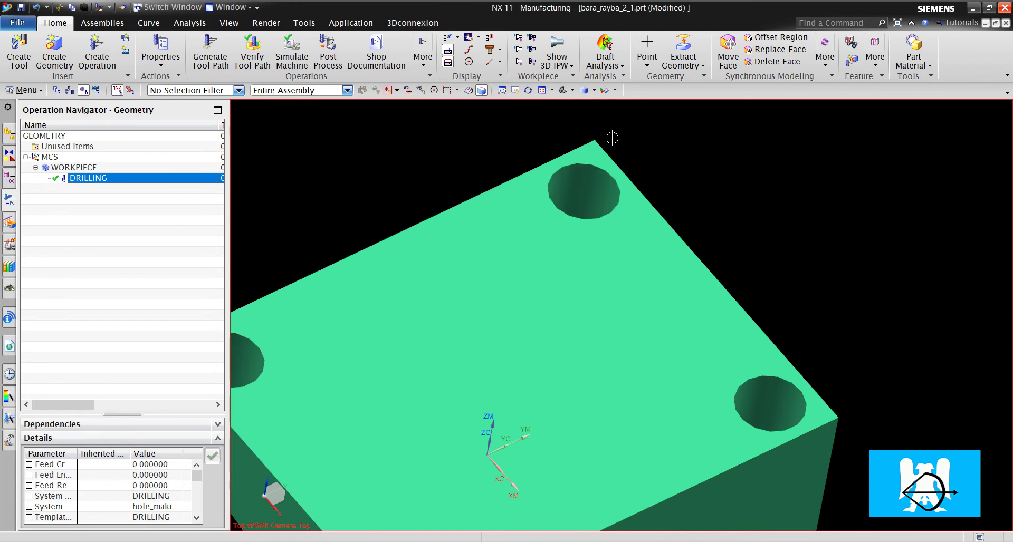
scroll(593, 152, down, 3)
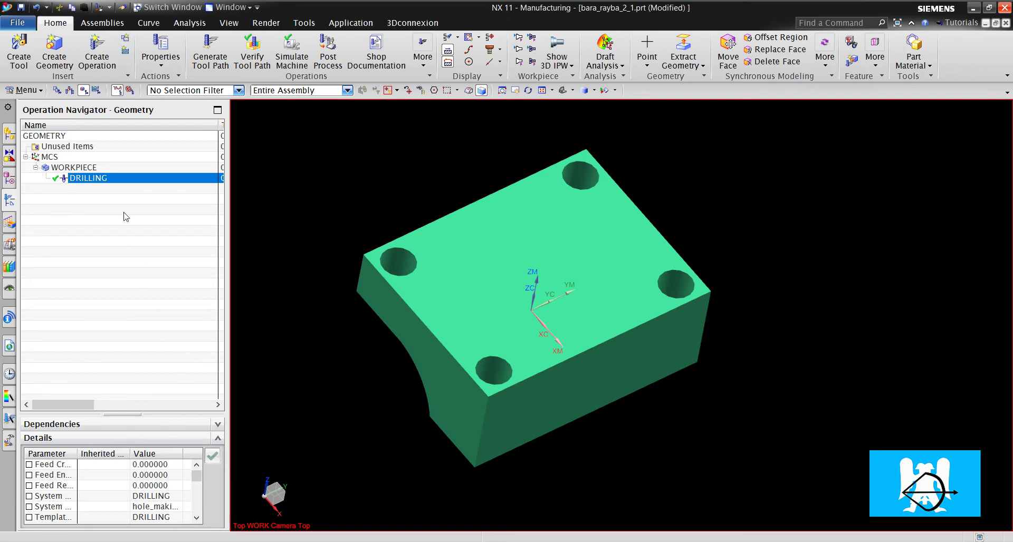
double_click(111, 180)
click(253, 167)
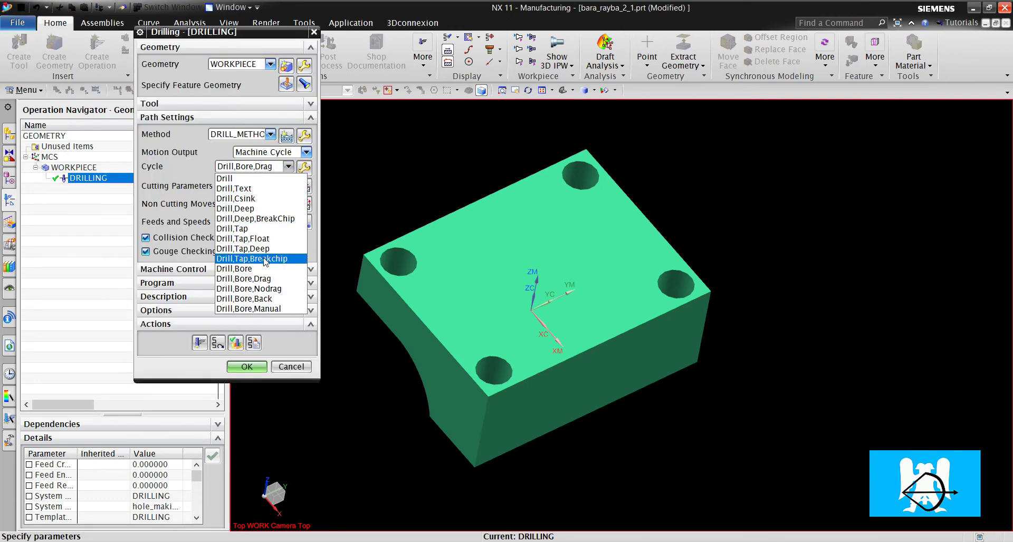
click(279, 290)
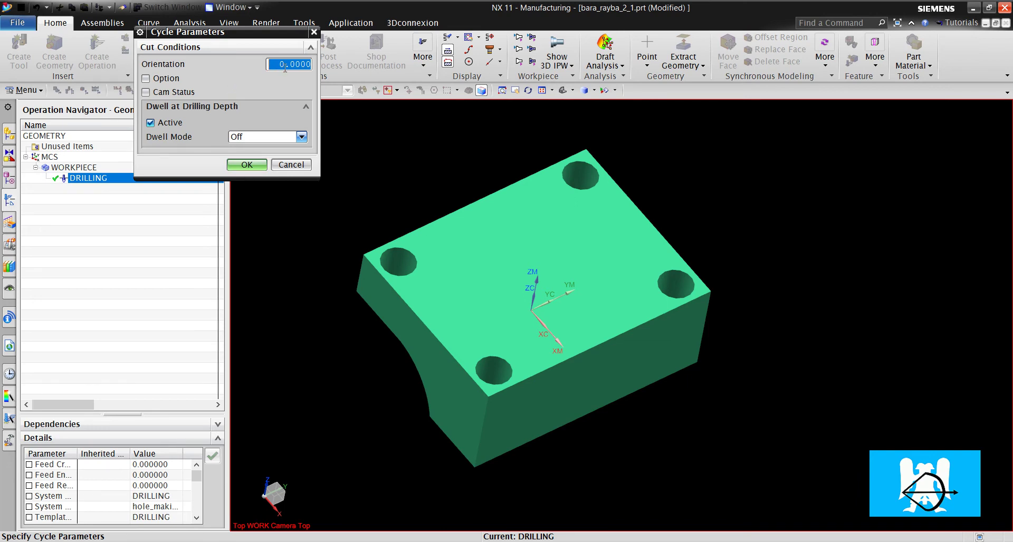
text(2)
click(247, 164)
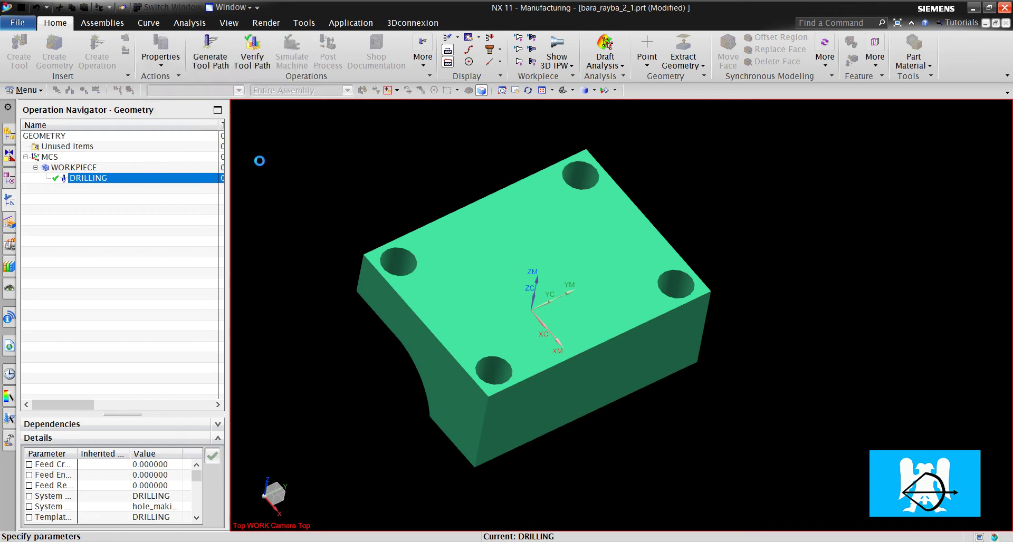
Generate the Drill,Bore,Nodrag tool path and verify it by stepping the tool to the first hole
click(199, 343)
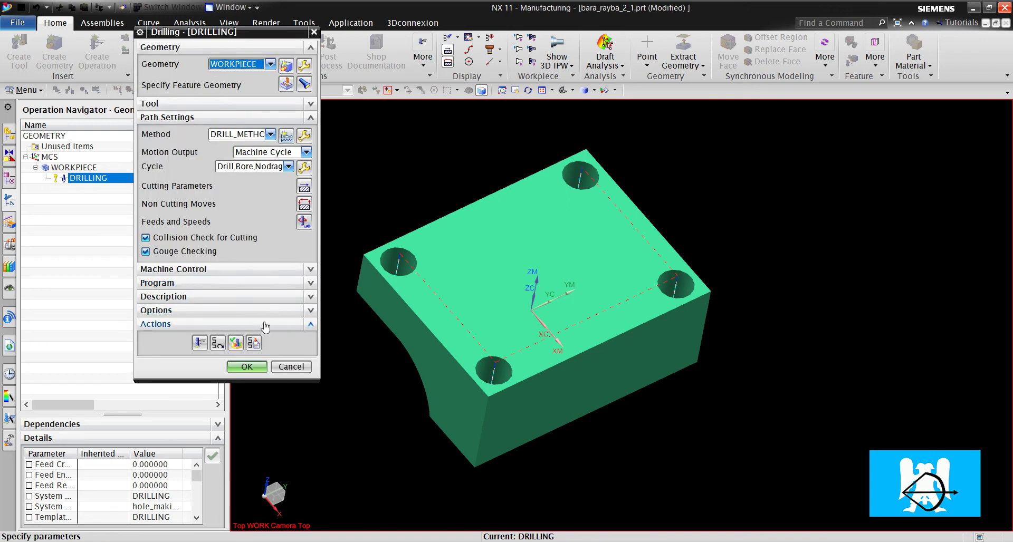
click(235, 343)
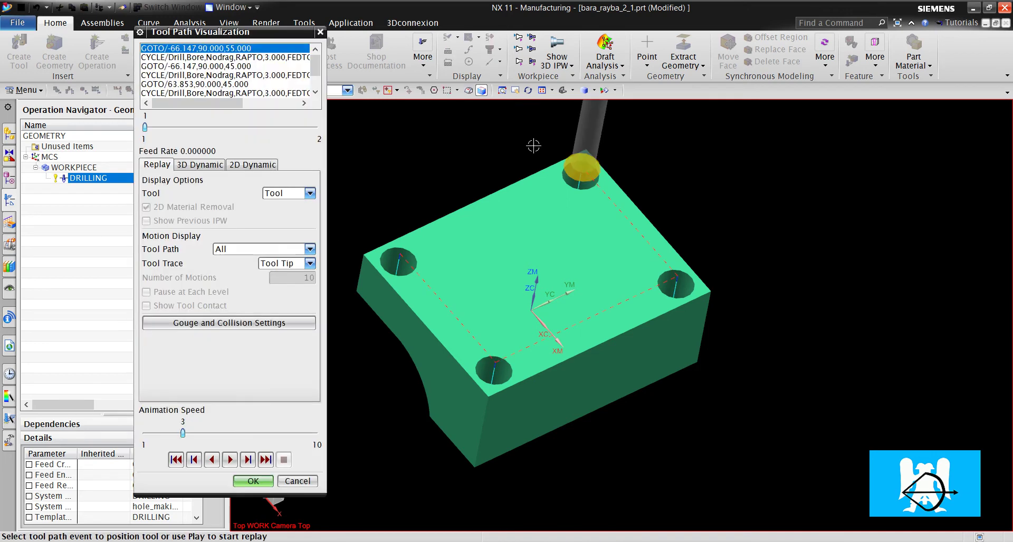
click(248, 460)
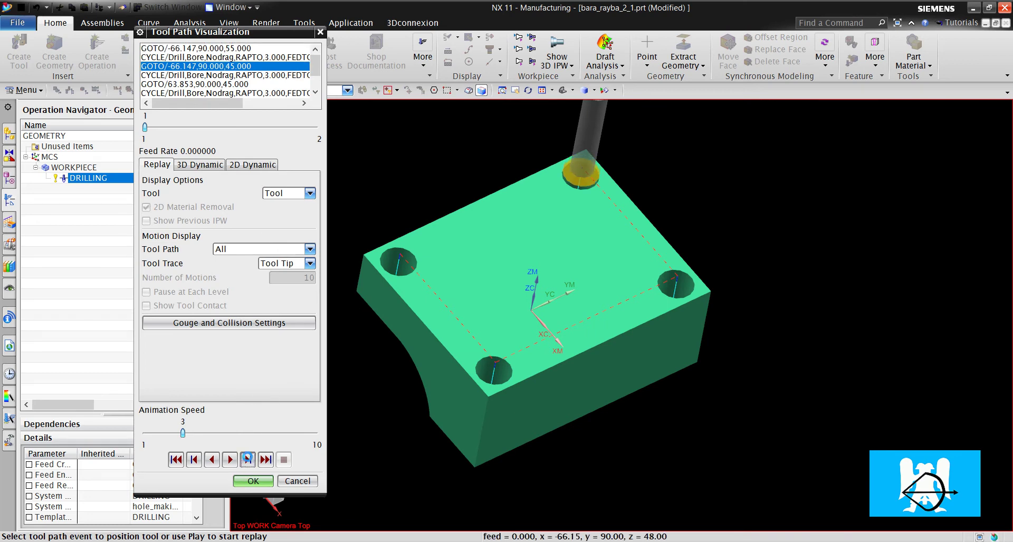
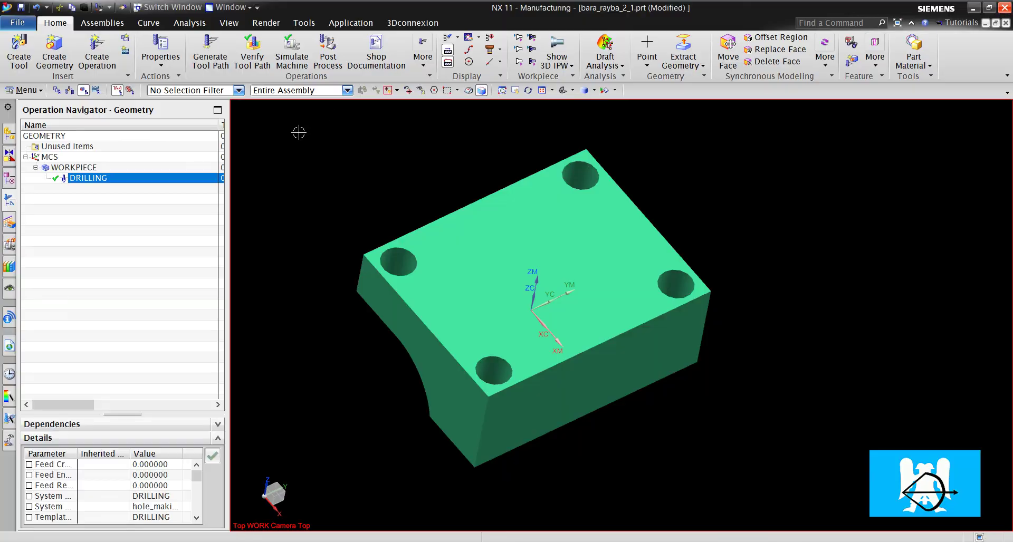
Postprocess the DRILLING operation with fanuc_new.pui from the MUHTELIF2\TEKNIK DESTEK\DENTAS_KAGIT\03_11_2017 folder on drive D
right_click(129, 180)
click(159, 291)
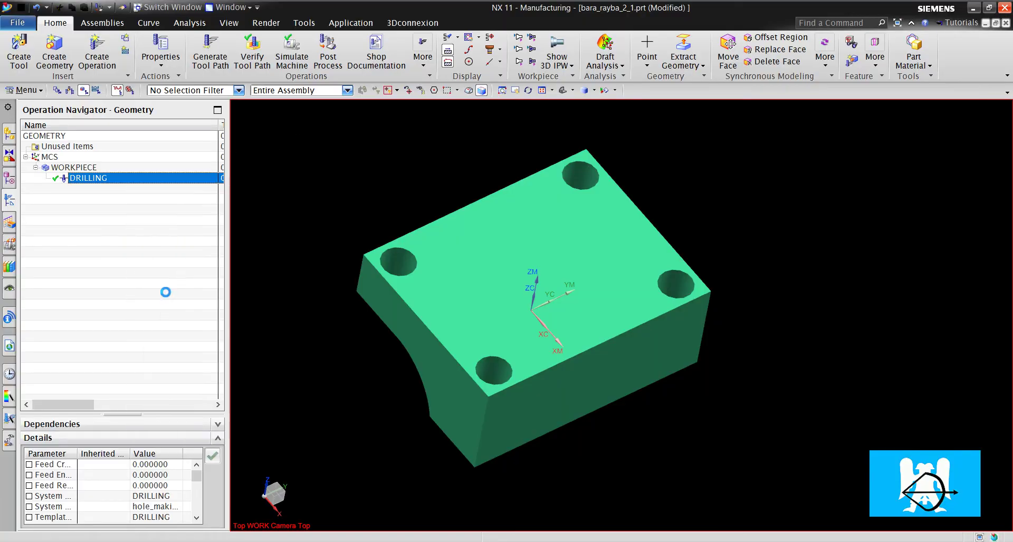
click(304, 142)
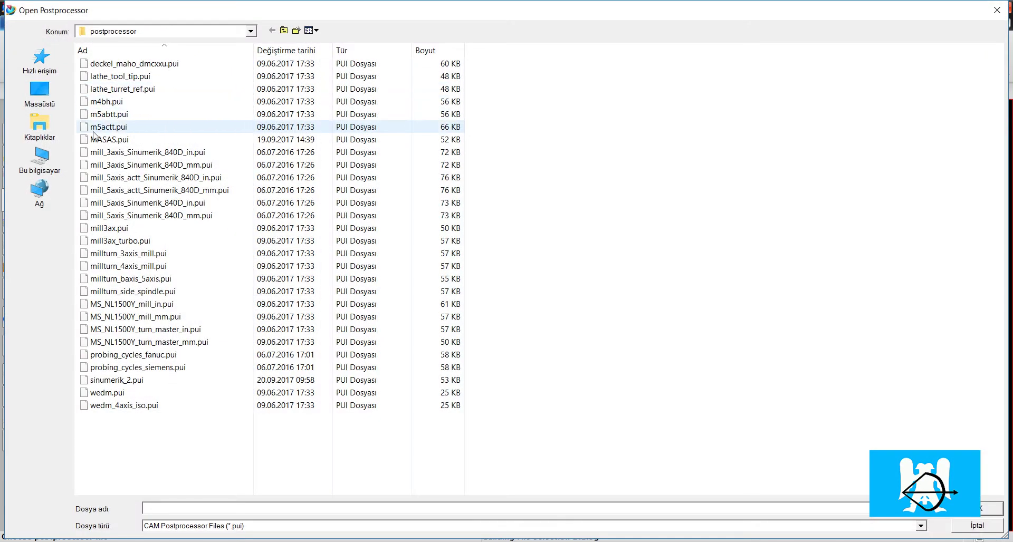
click(41, 161)
double_click(264, 124)
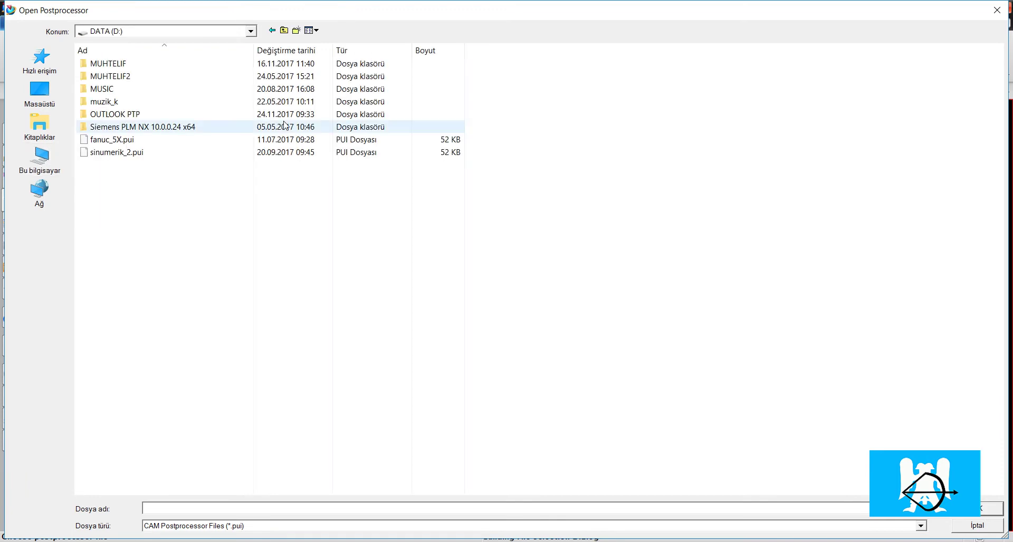
double_click(140, 76)
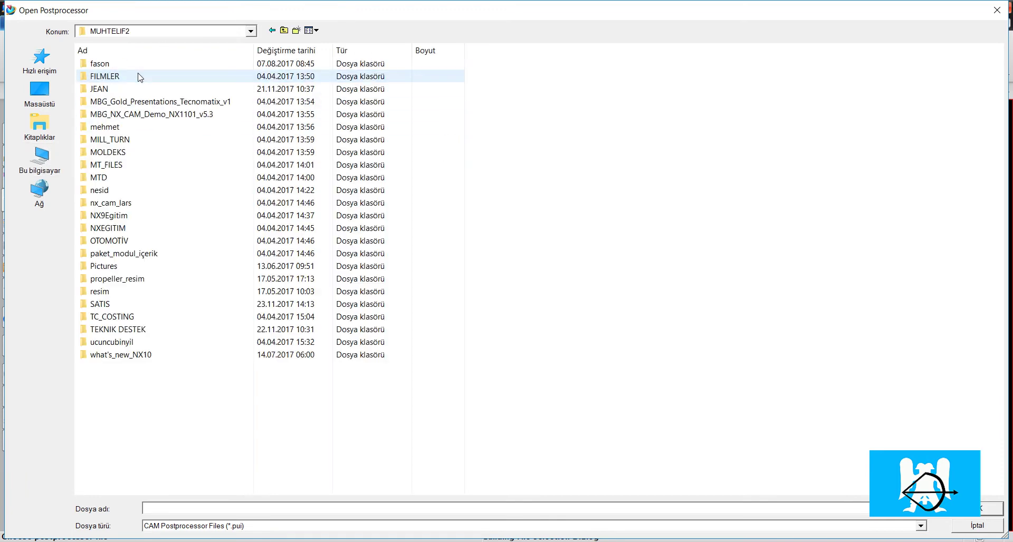
double_click(137, 329)
click(113, 418)
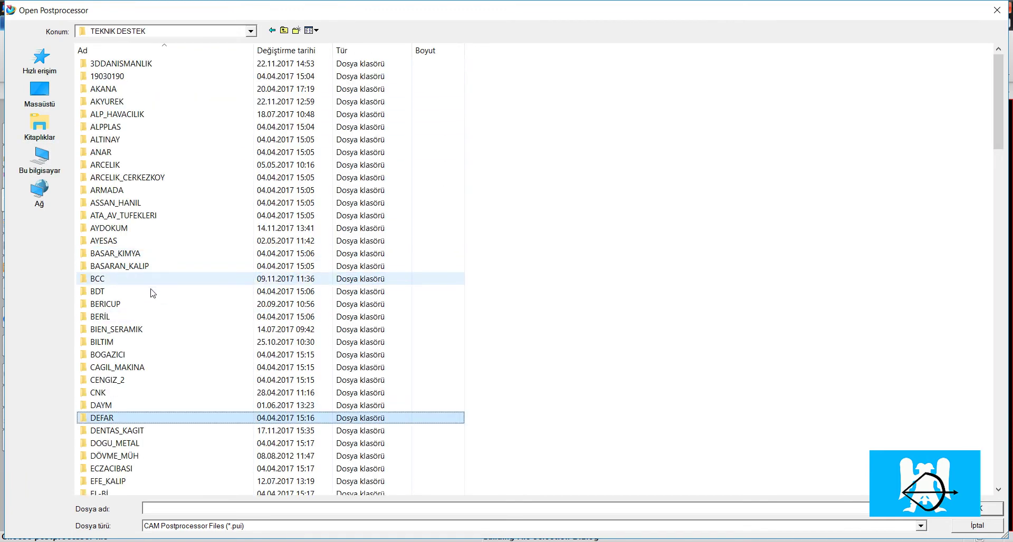
double_click(118, 432)
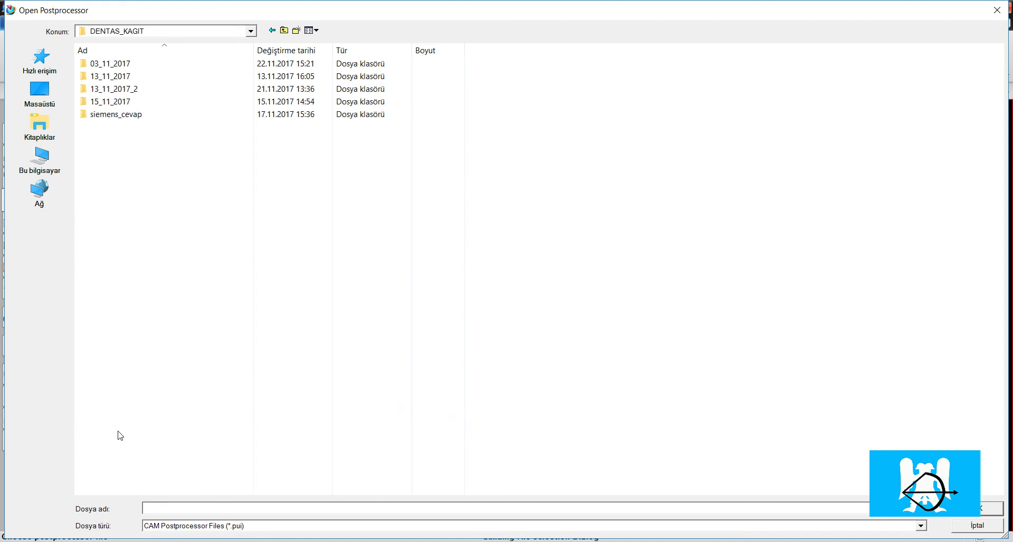
double_click(132, 68)
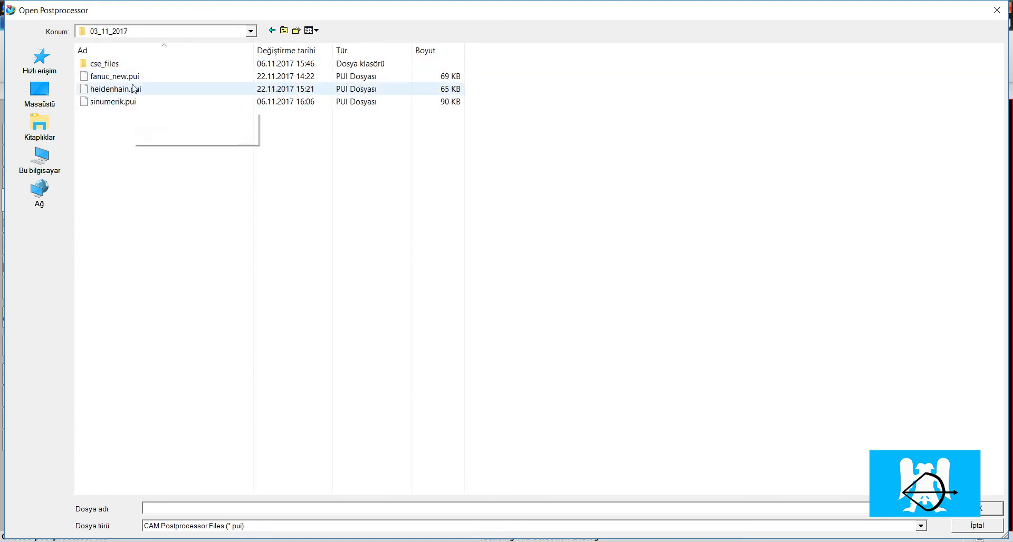
double_click(133, 76)
click(196, 339)
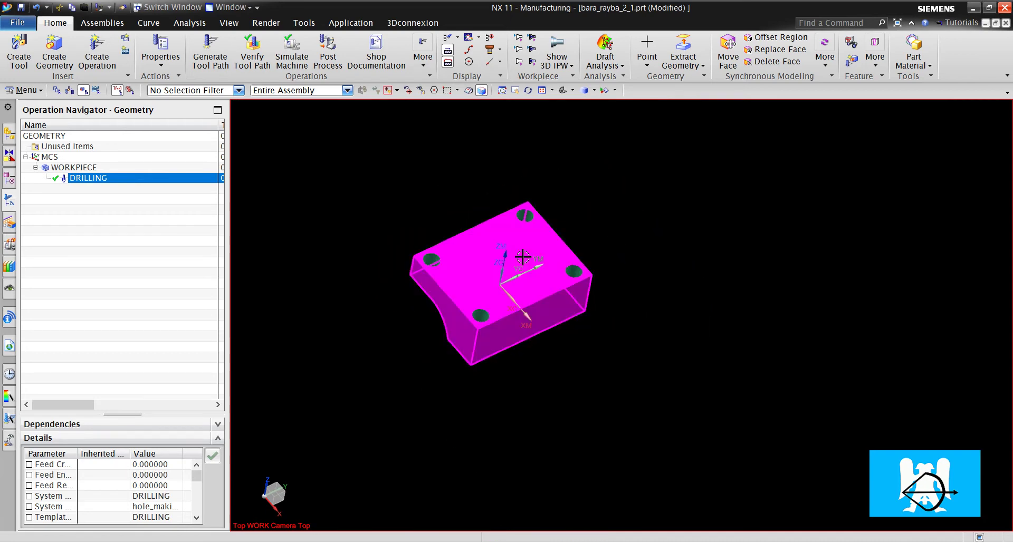
Examine the block's corner holes from the top face and the underside, checking the hole walls and bottom openings
scroll(517, 180, up, 5)
middle_drag(517, 181, 544, 195)
scroll(547, 194, up, 5)
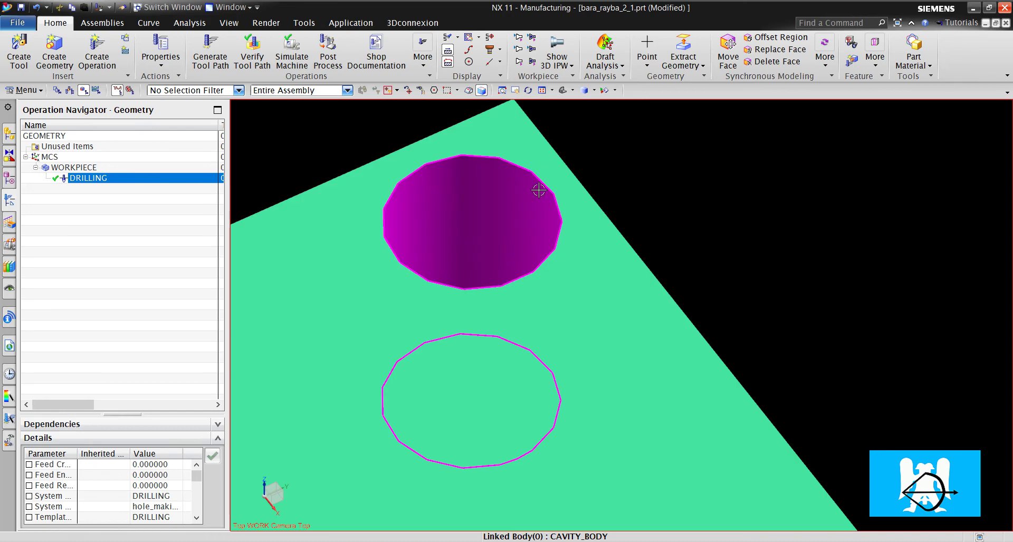
scroll(537, 257, down, 5)
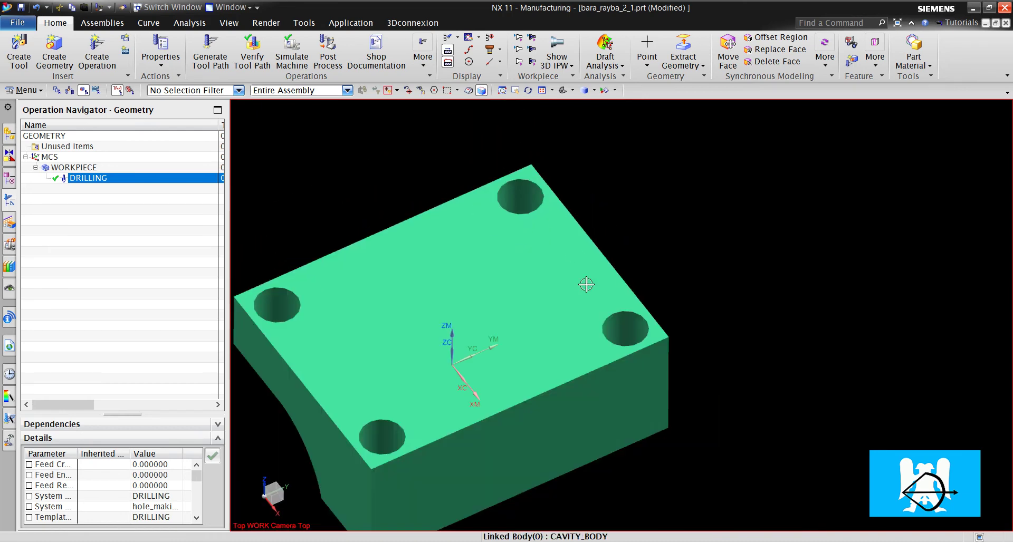
middle_drag(583, 283, 649, 416)
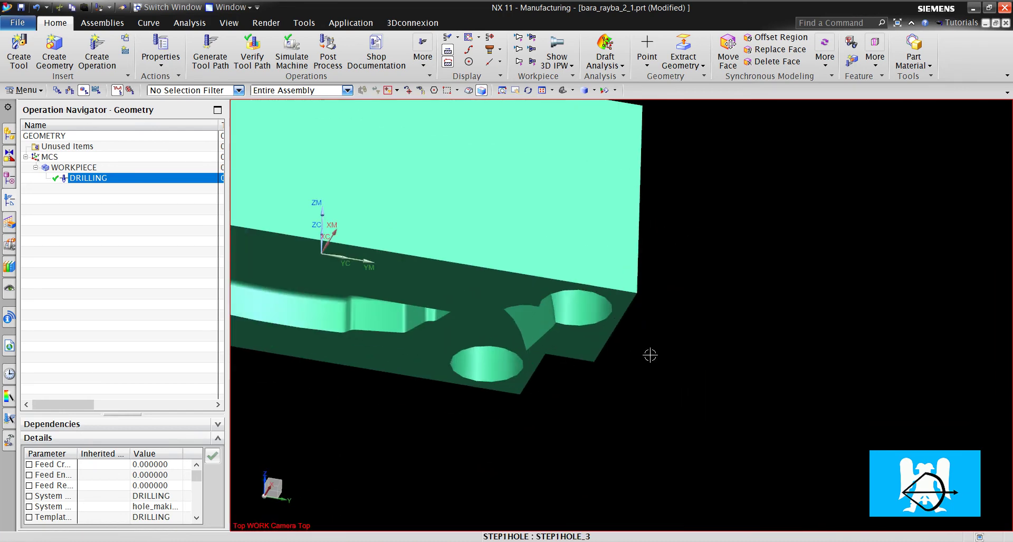
scroll(600, 291, up, 5)
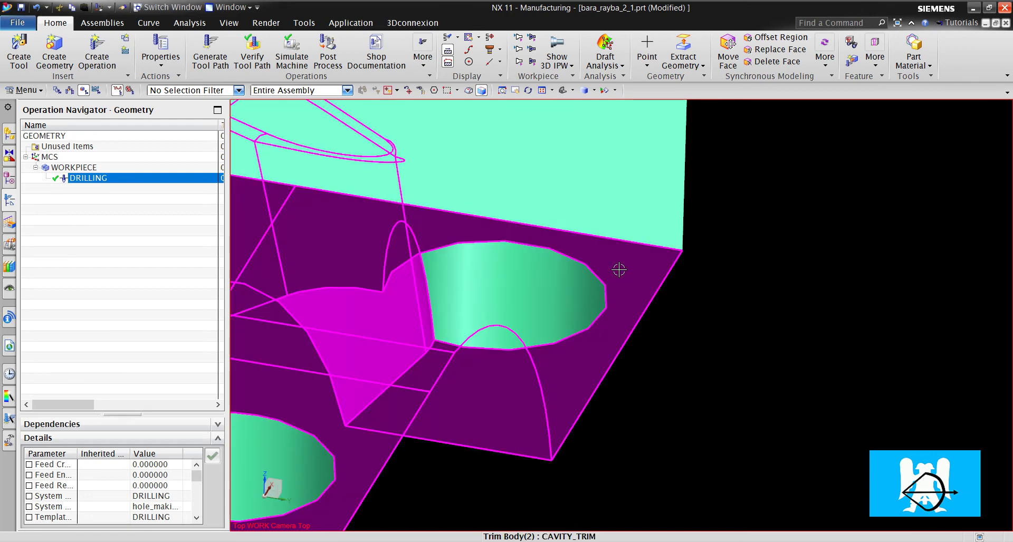
middle_drag(619, 269, 604, 384)
scroll(616, 365, up, 2)
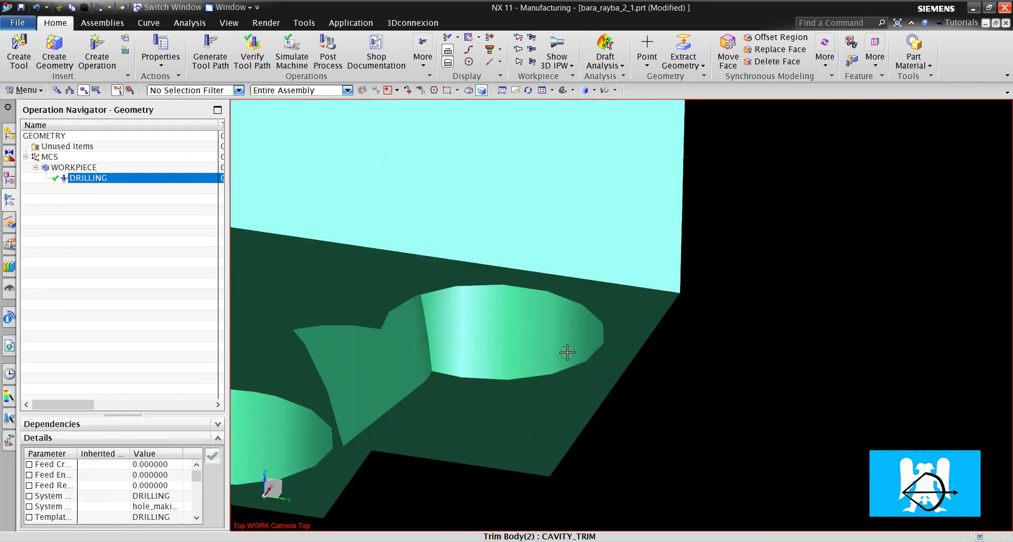
scroll(591, 343, down, 3)
scroll(592, 325, up, 2)
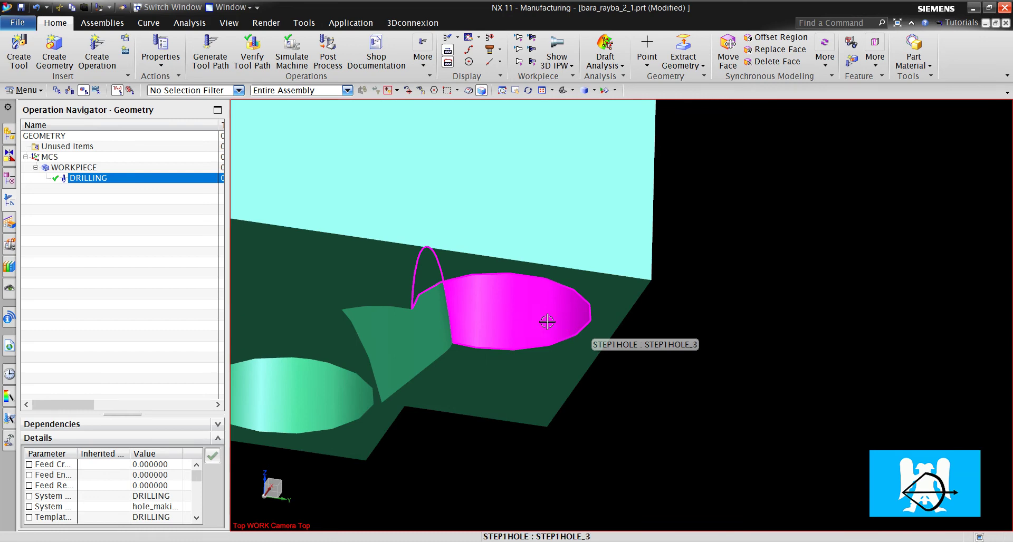
scroll(528, 296, down, 2)
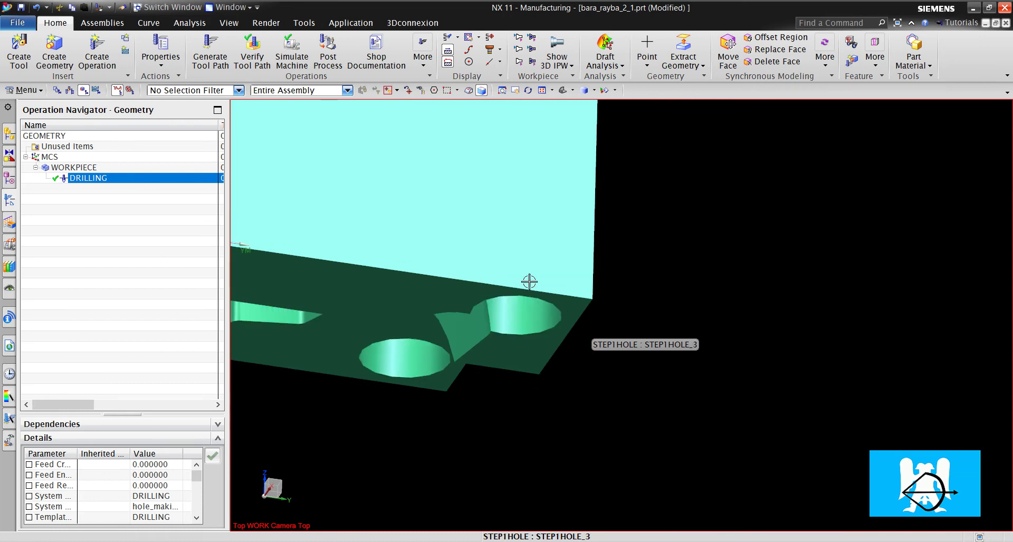
middle_drag(527, 280, 502, 333)
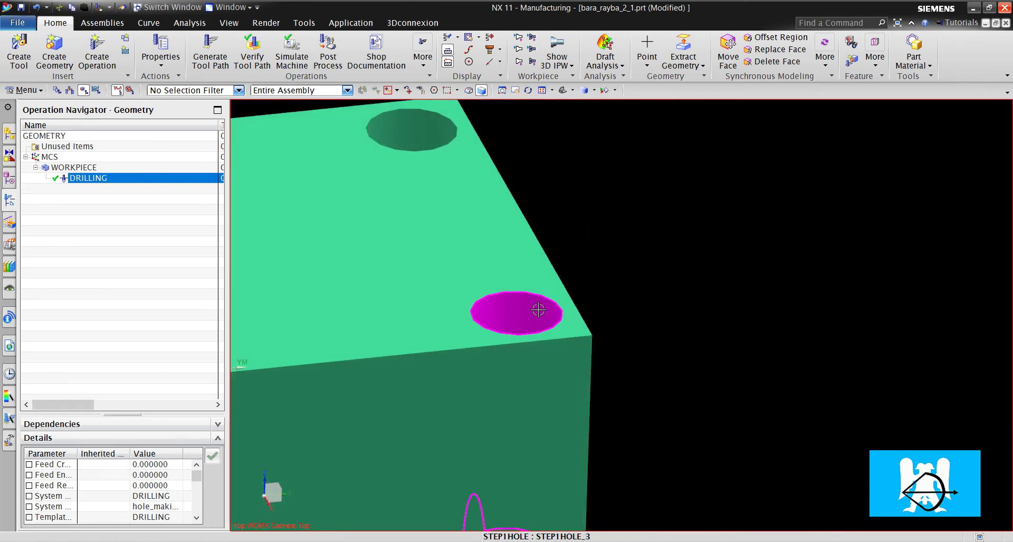
scroll(538, 310, up, 3)
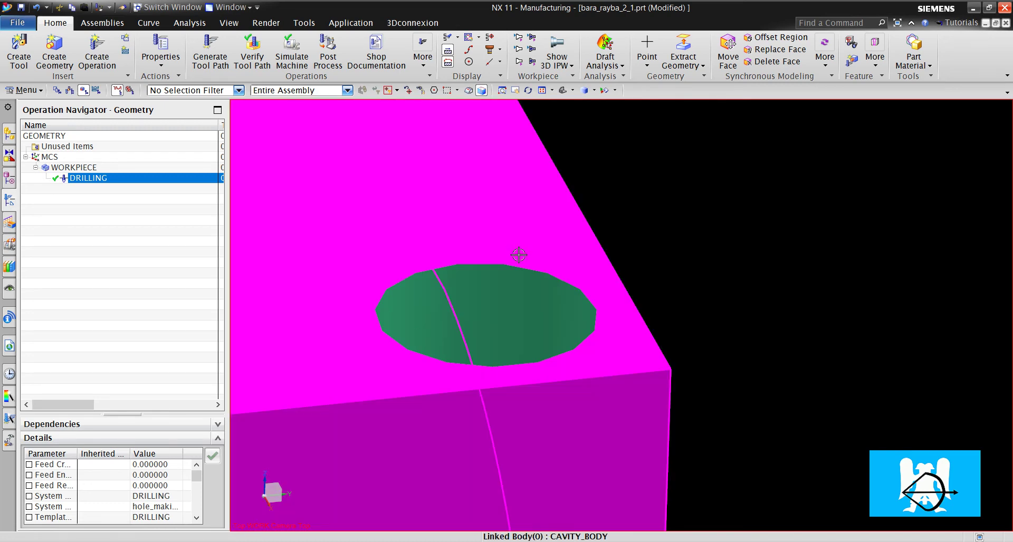
middle_drag(579, 276, 577, 369)
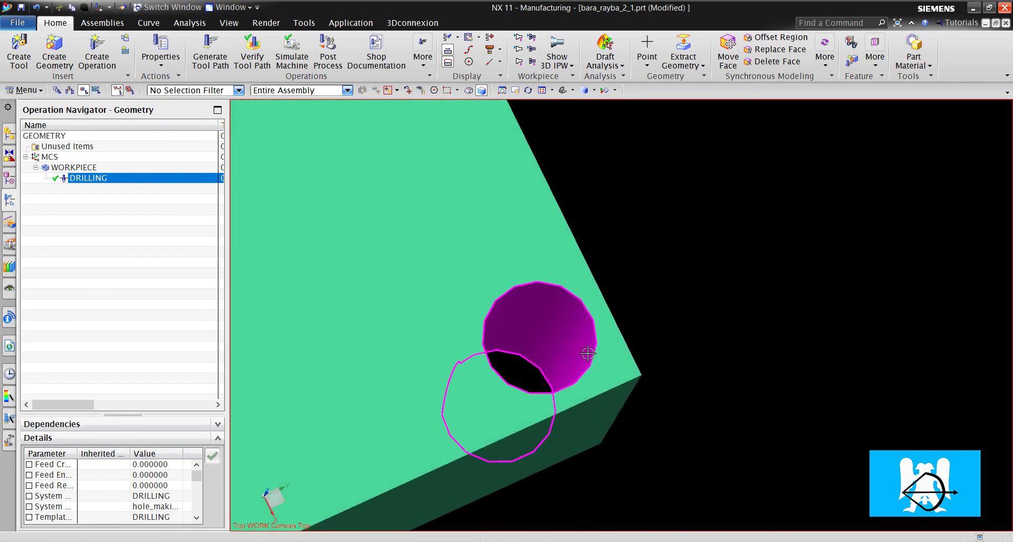
scroll(575, 345, up, 3)
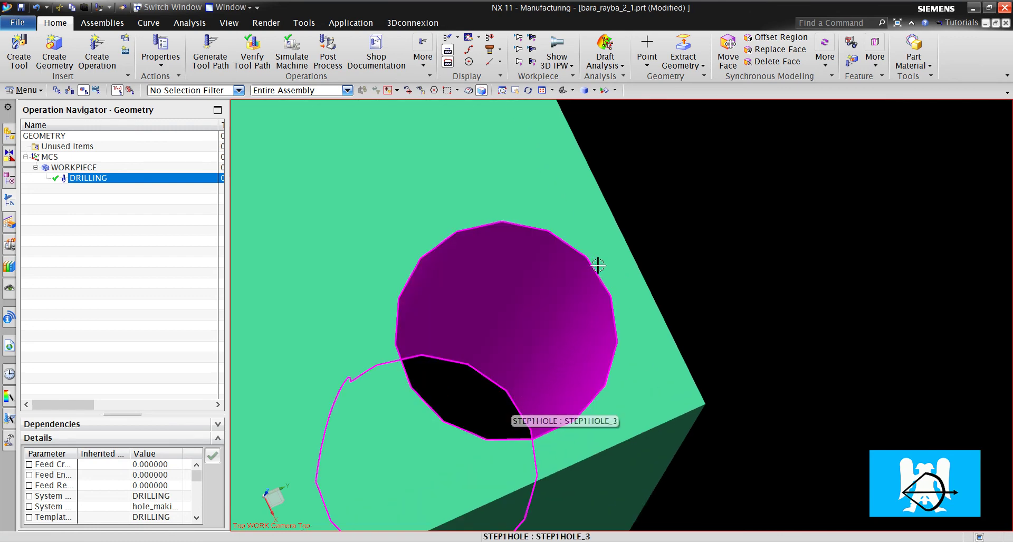
scroll(492, 330, down, 3)
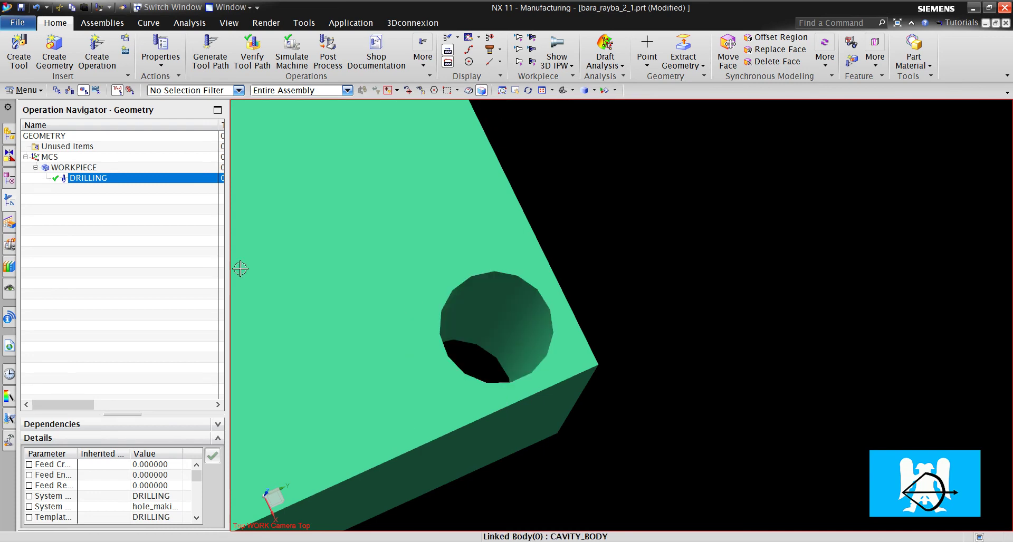
middle_drag(362, 294, 350, 274)
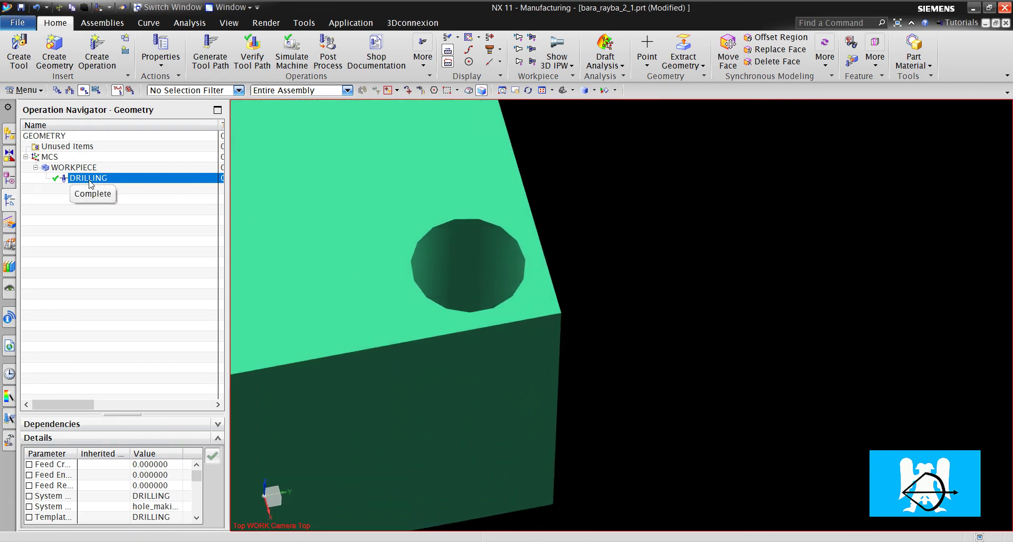
Change the DRILLING operation's cycle to Drill,Bore,Back and accept its cycle parameters
double_click(105, 180)
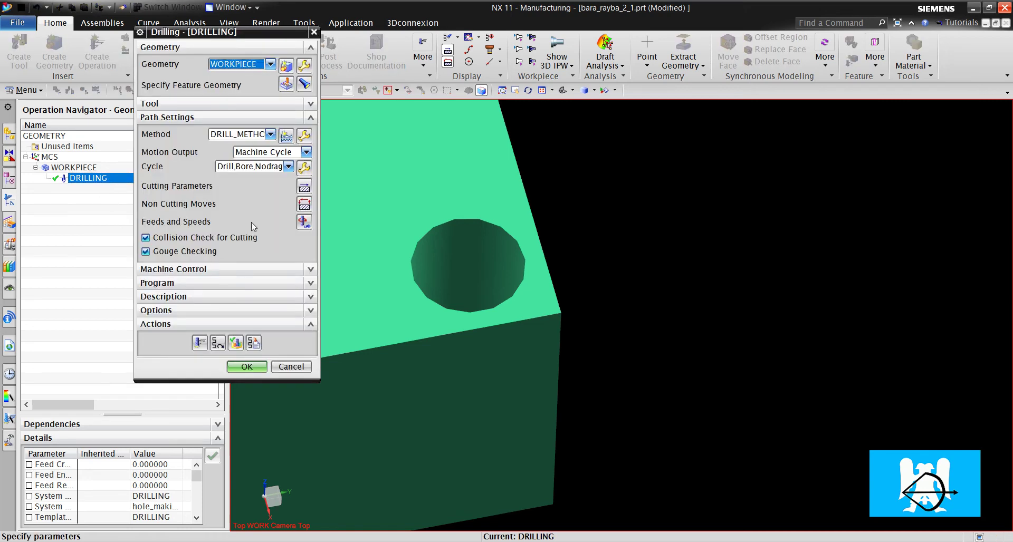
click(245, 166)
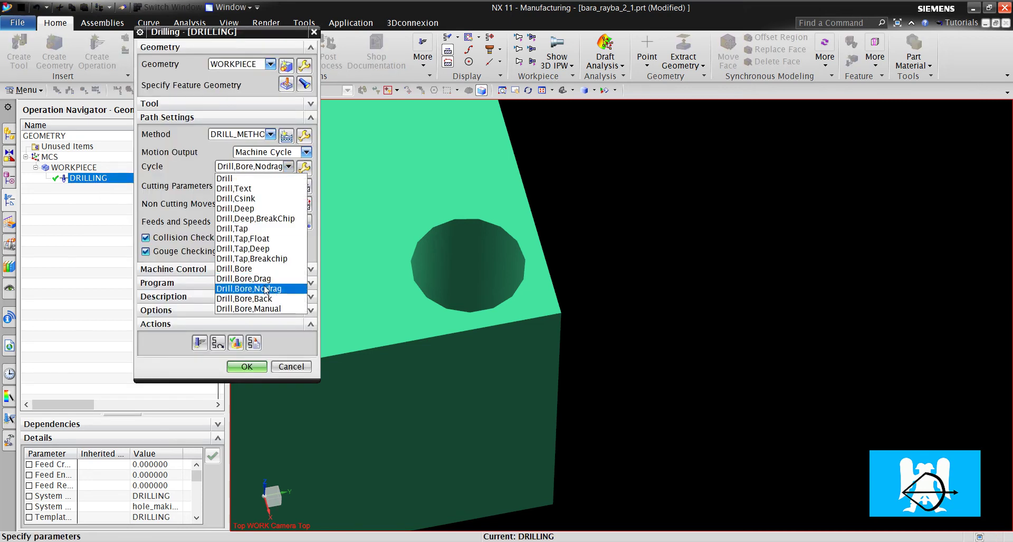
click(277, 303)
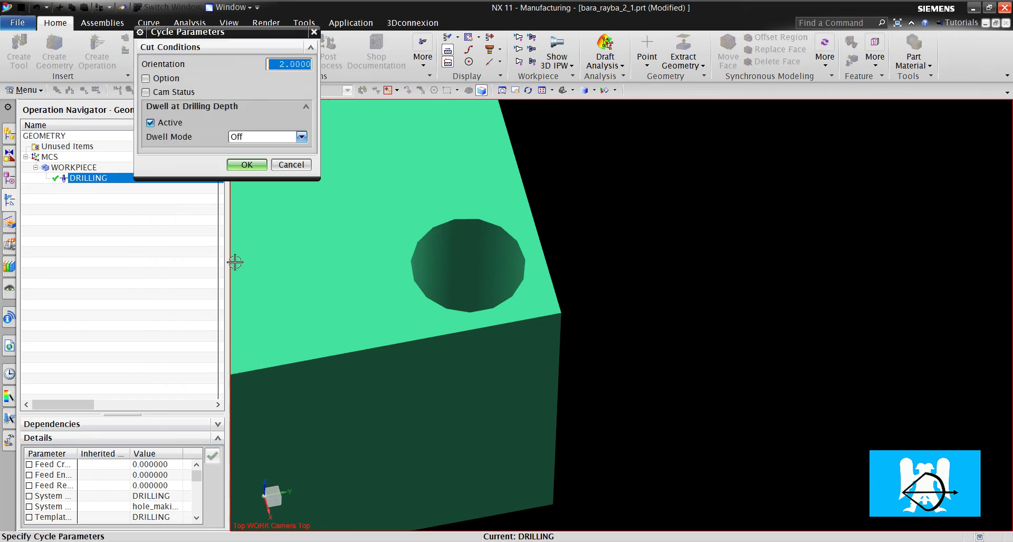
click(246, 165)
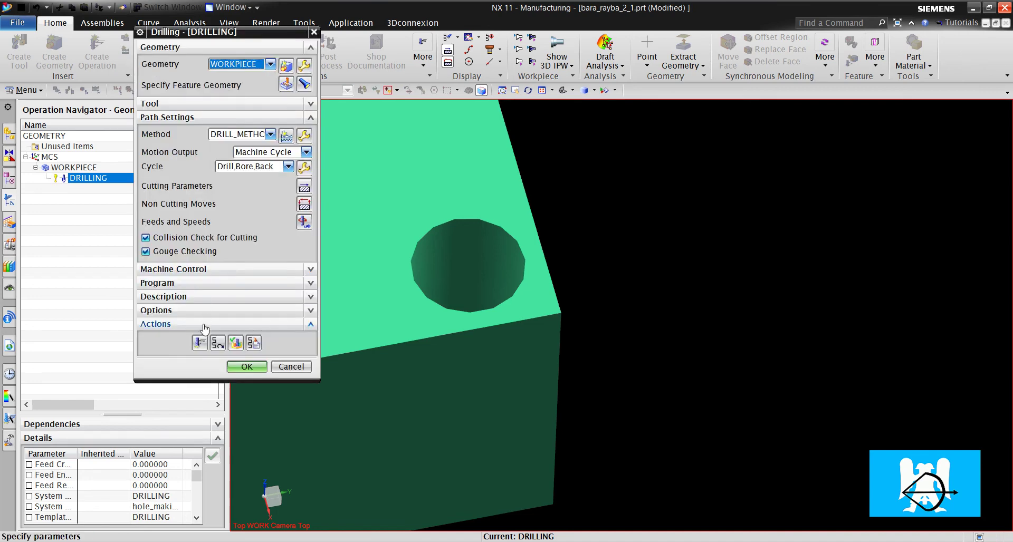
Generate the Drill,Bore,Back tool path and, in the browser, play the YouTube video "Back boring cycle with better quality"
click(199, 343)
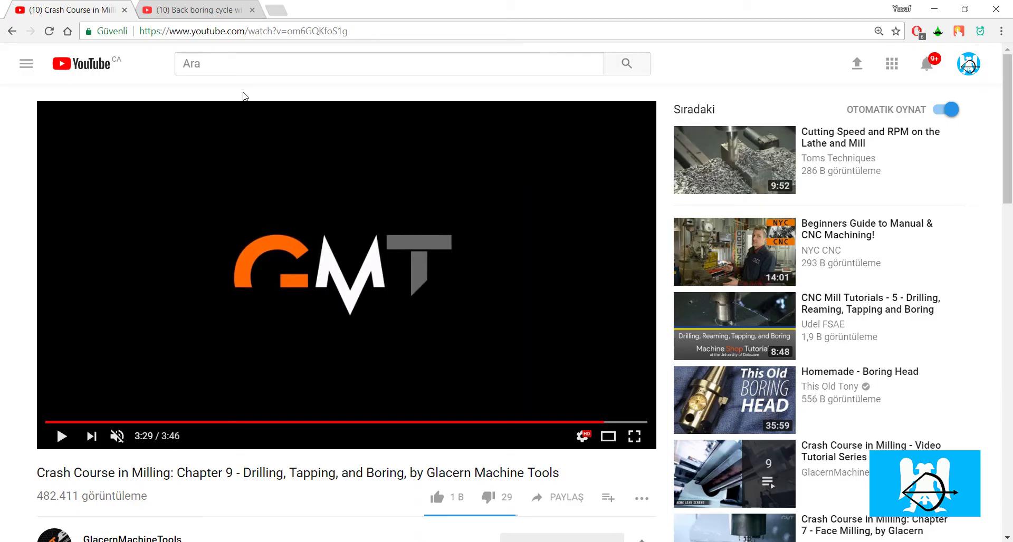
click(217, 12)
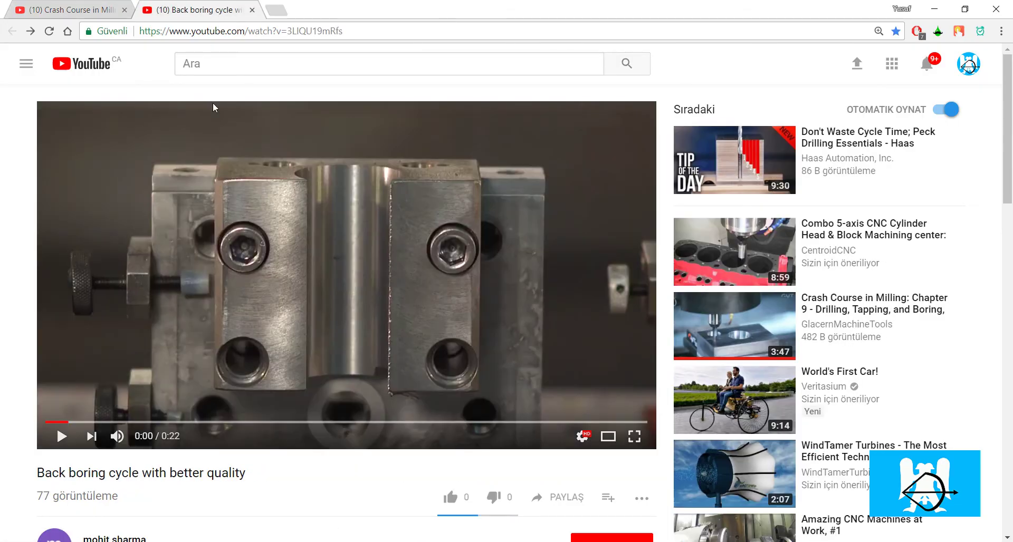
click(62, 435)
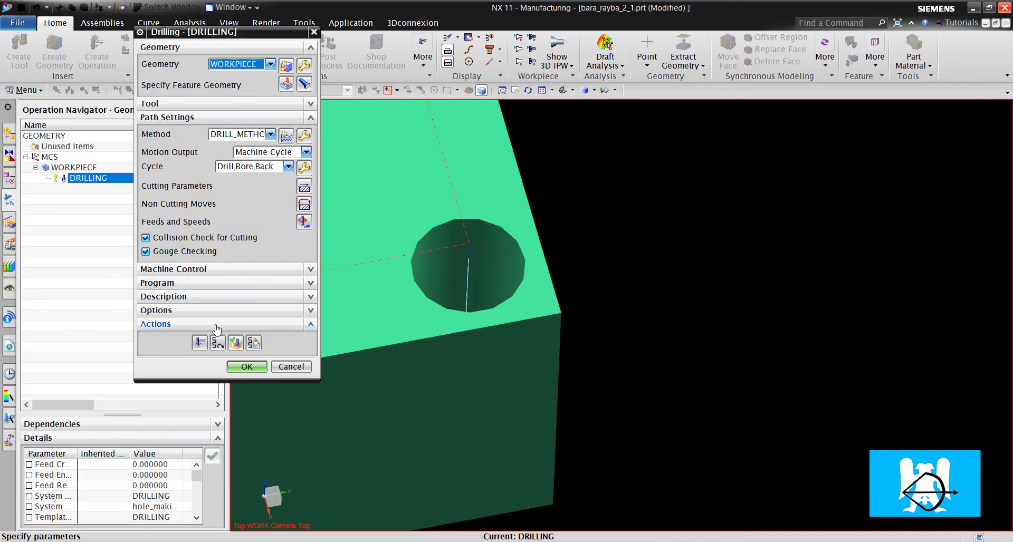
Accept the DRILLING operation, postprocess it with fanuc_new over the existing output file, and highlight the G87 code in block N10 of the listing
click(244, 366)
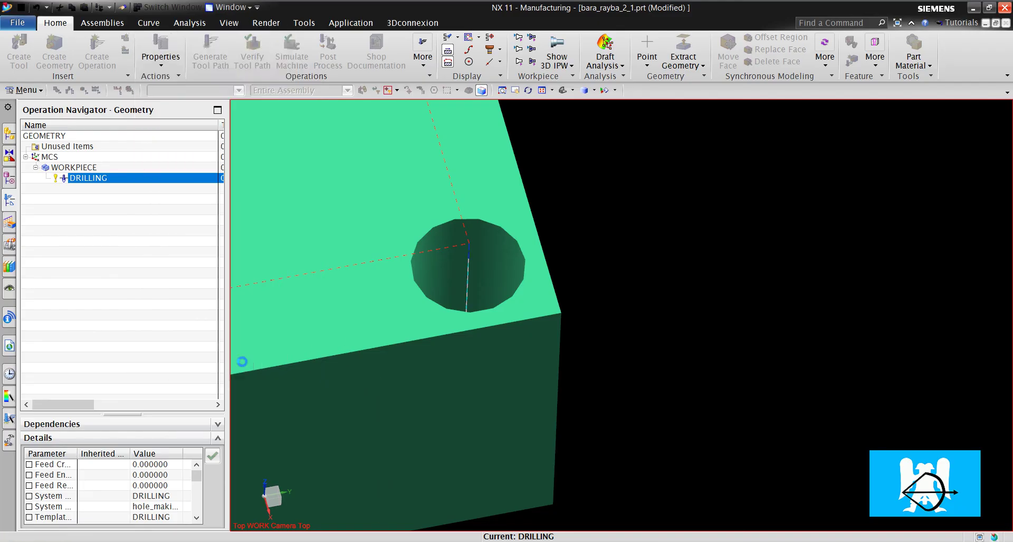
right_click(103, 184)
click(144, 289)
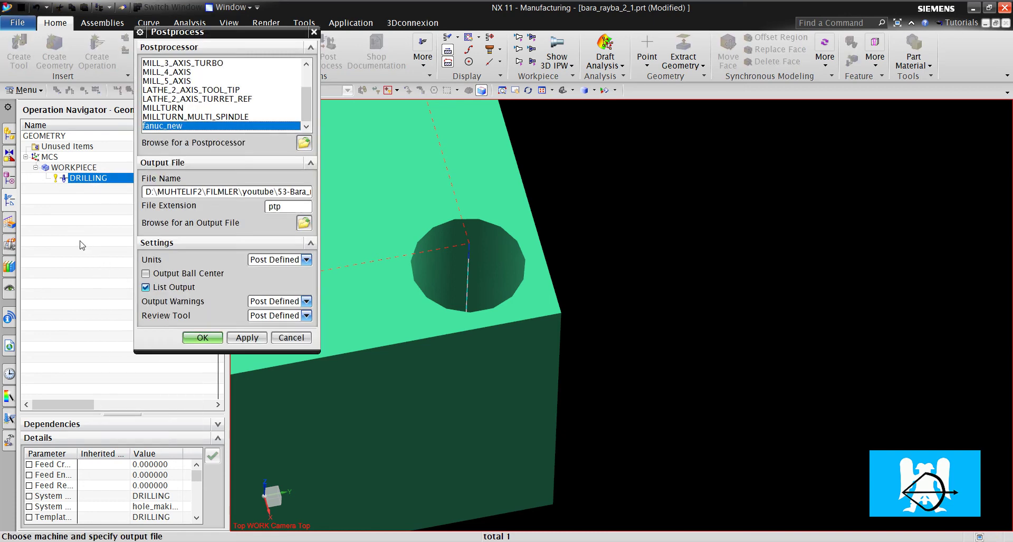
key(Return)
key(Return)
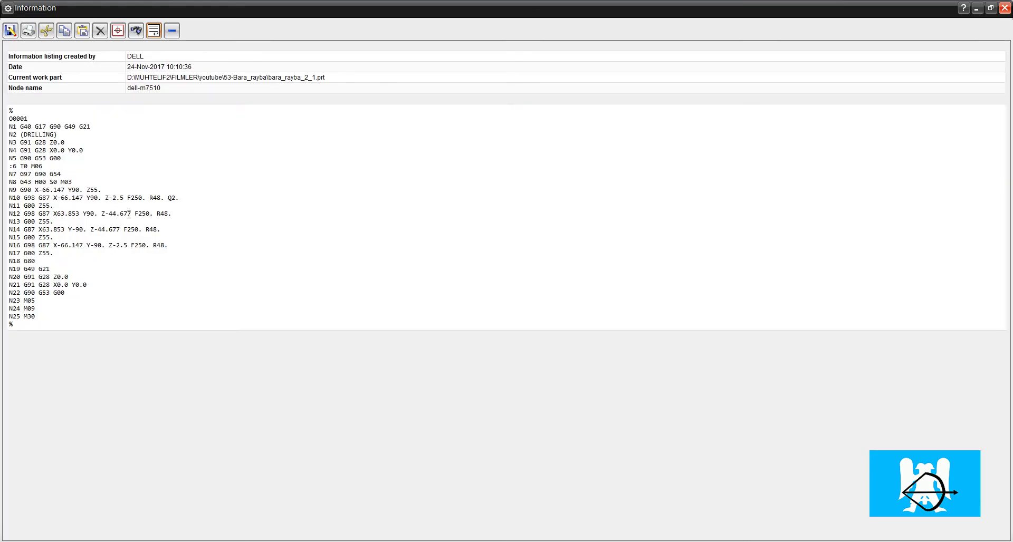
click(50, 198)
drag(50, 198, 43, 199)
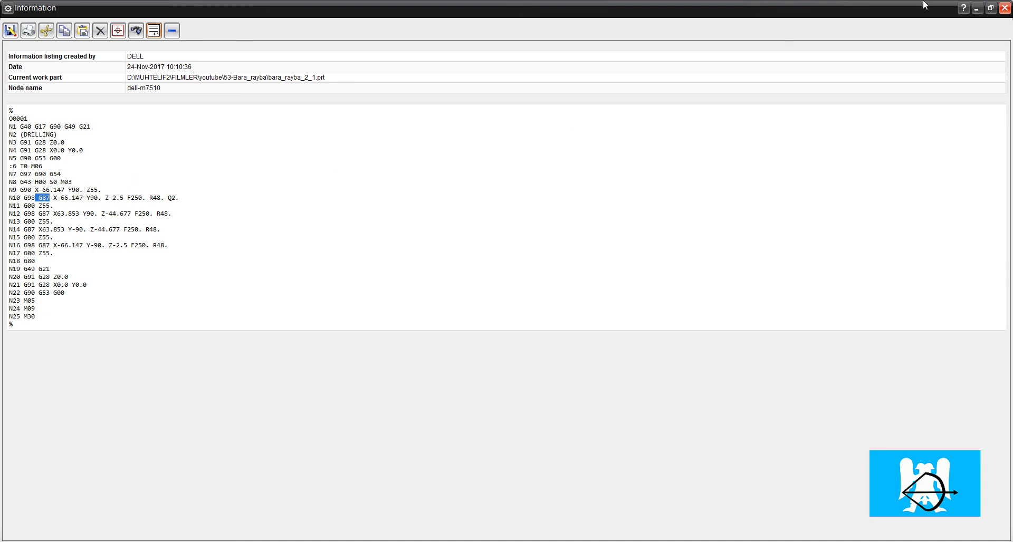
click(1004, 8)
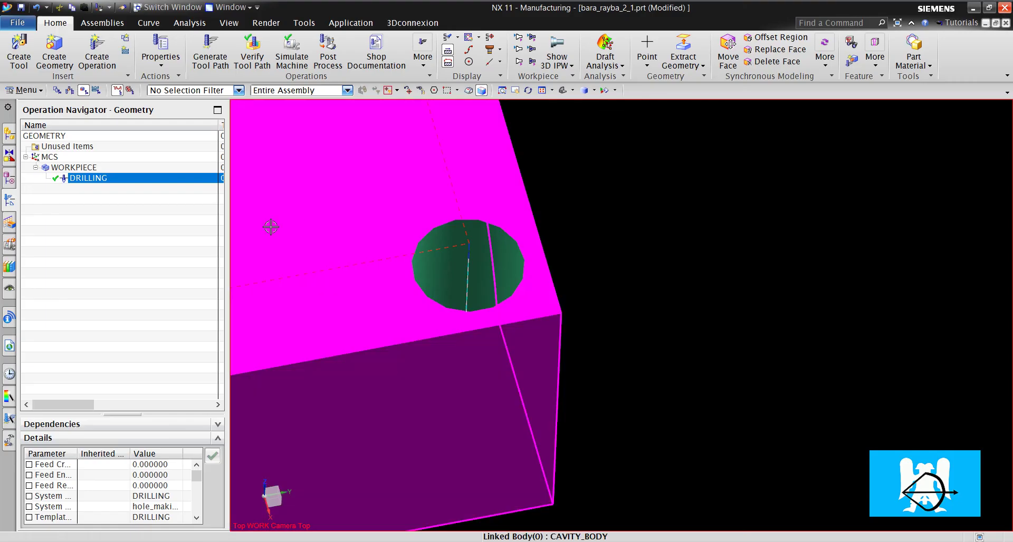
Change the DRILLING operation's cycle to Drill,Bore,Manual with its cycle parameters accepted, and regenerate the tool path
right_click(108, 180)
click(111, 183)
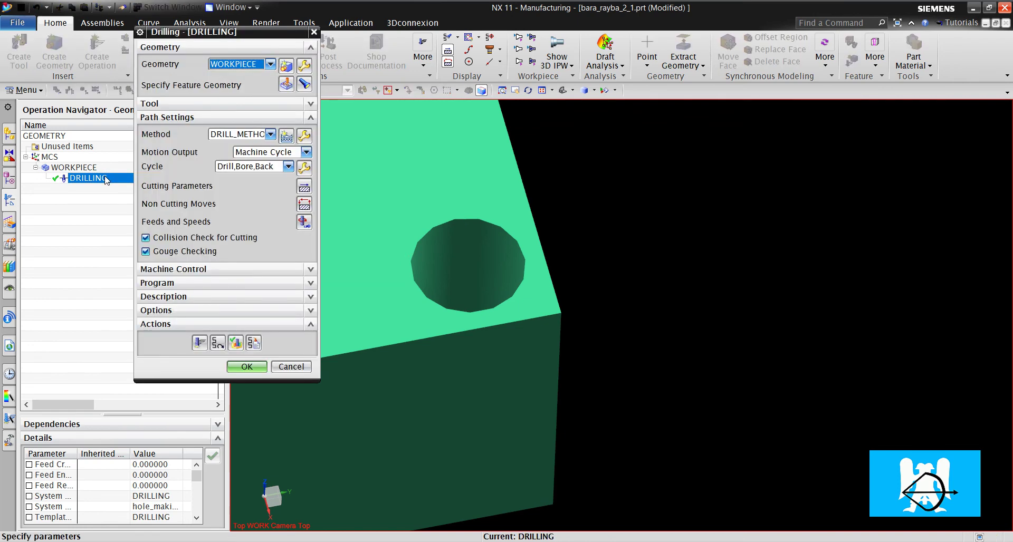
click(288, 167)
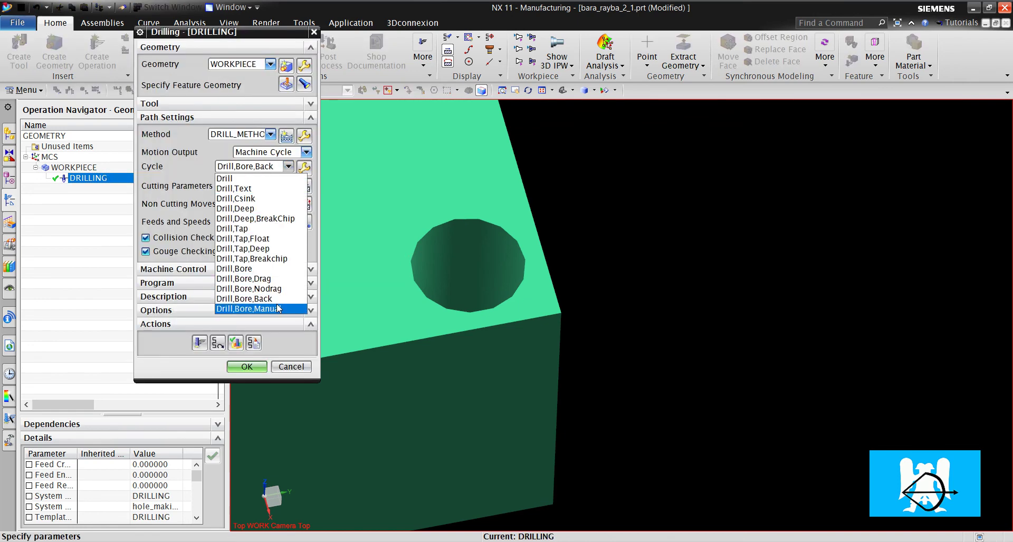
click(265, 305)
middle_click(265, 311)
click(247, 150)
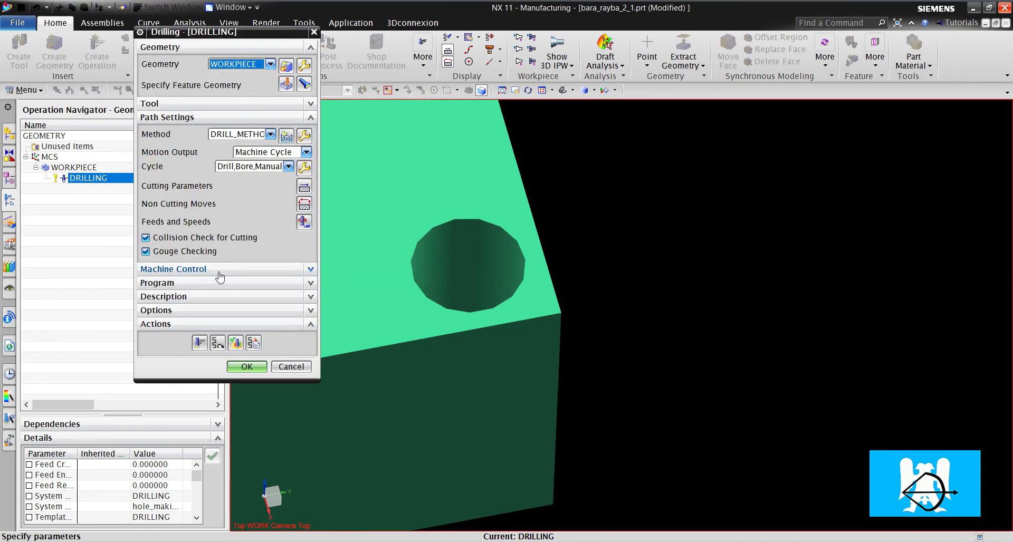
click(201, 344)
click(246, 366)
Postprocess the Drill,Bore,Manual operation with fanuc_new, overwriting bara_rayba_2_1.ptp, and review the cycle code in block N10
right_click(103, 180)
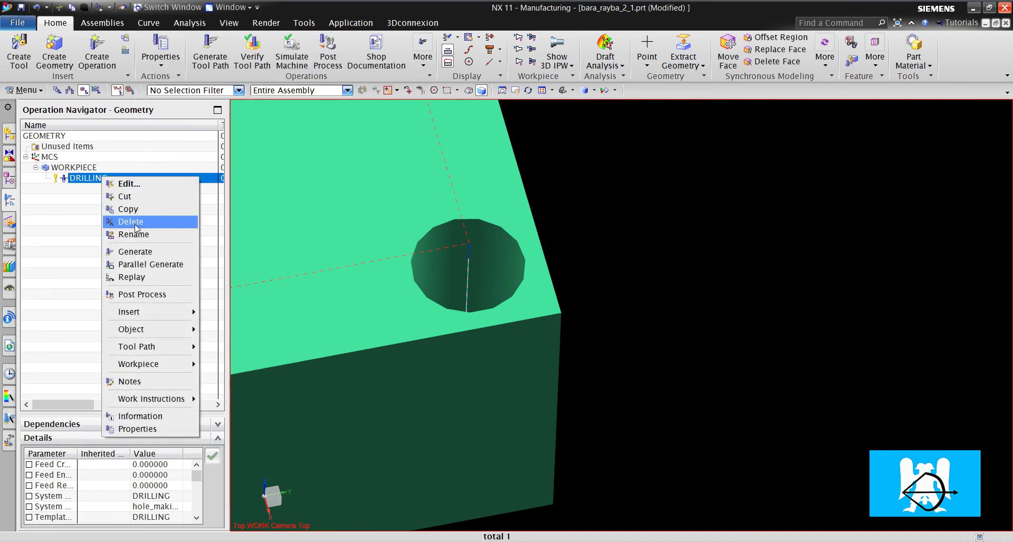
click(150, 294)
key(Return)
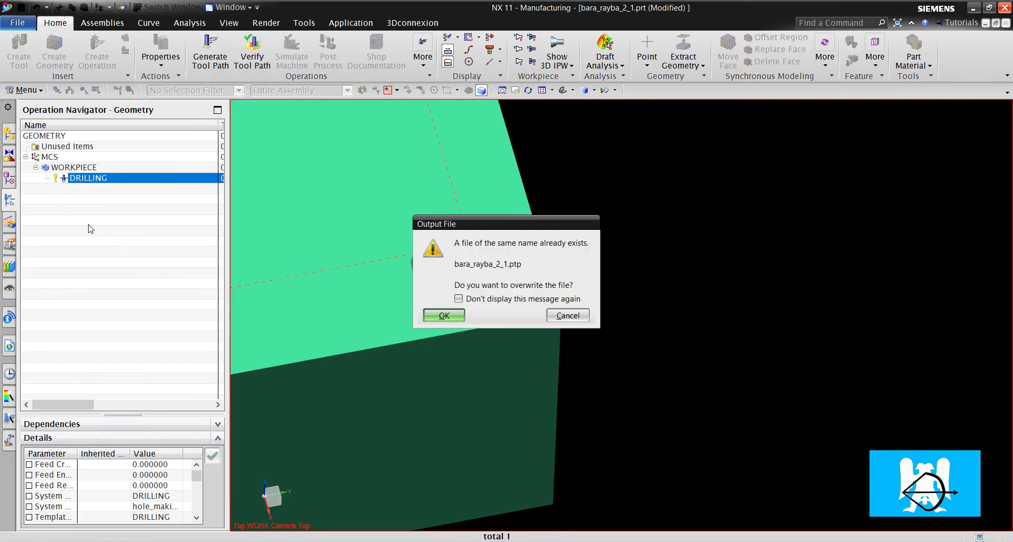
key(Return)
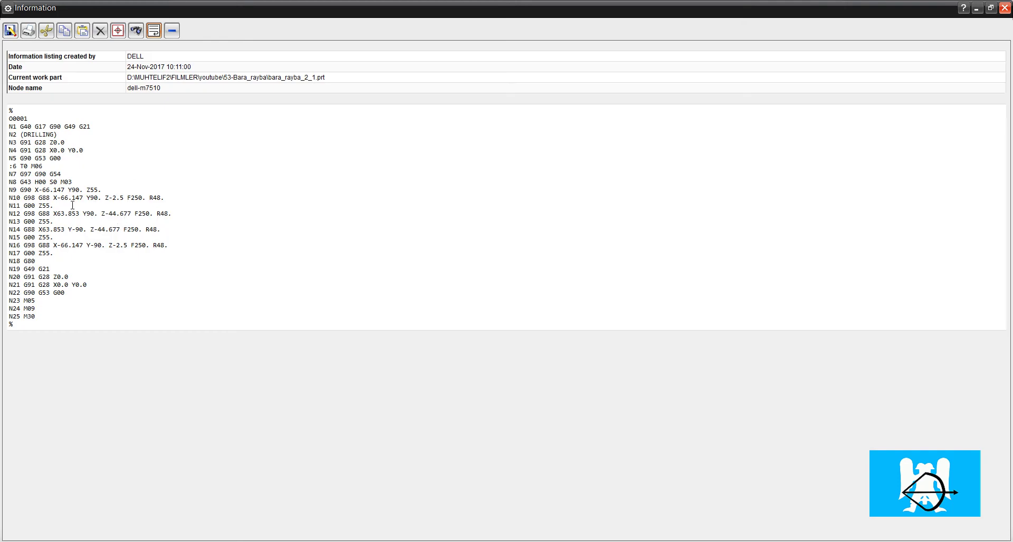
drag(50, 199, 44, 200)
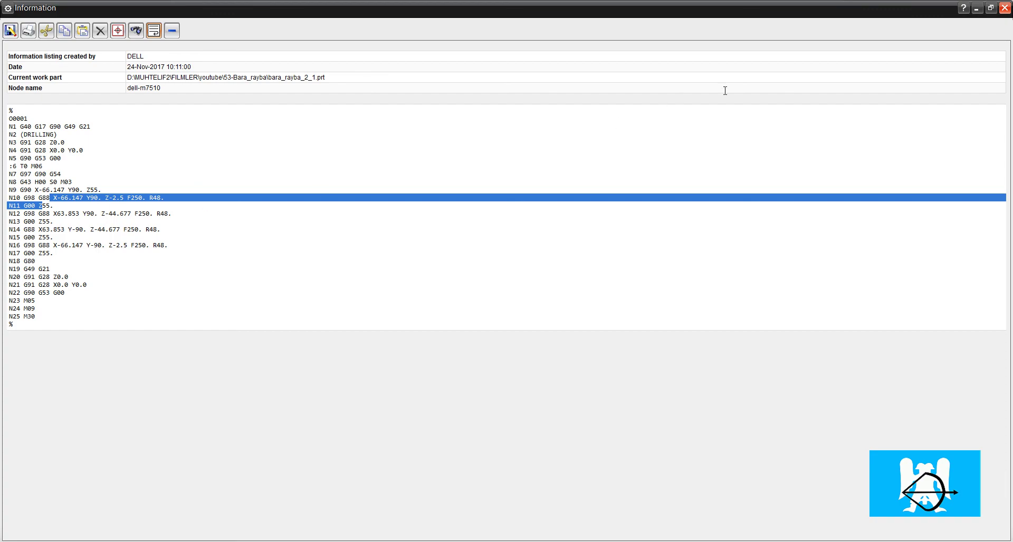
click(1006, 10)
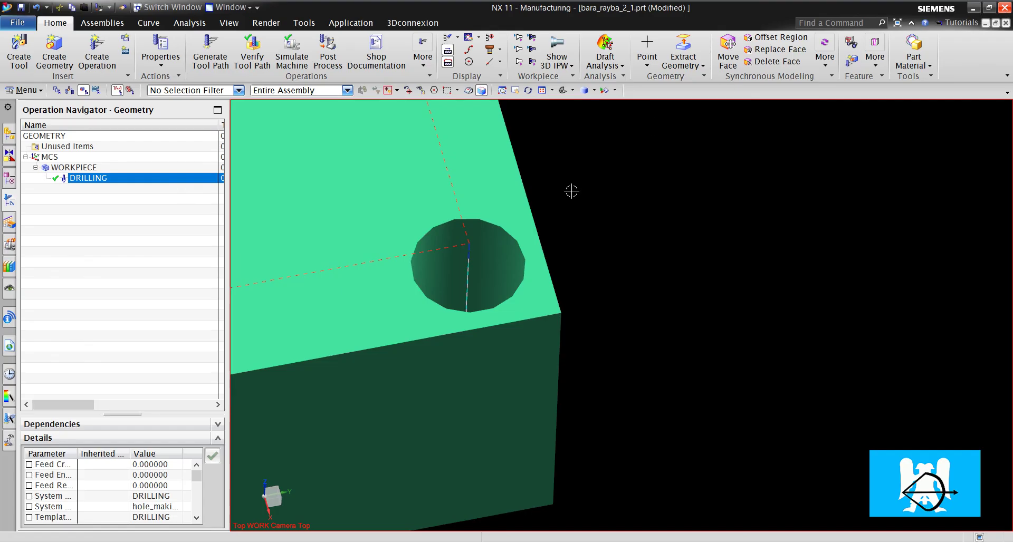
Examine a corner hole's wall and bottom opening from above and below, plus the tool path across all four corner holes
scroll(549, 215, down, 3)
scroll(518, 224, up, 4)
scroll(546, 218, down, 2)
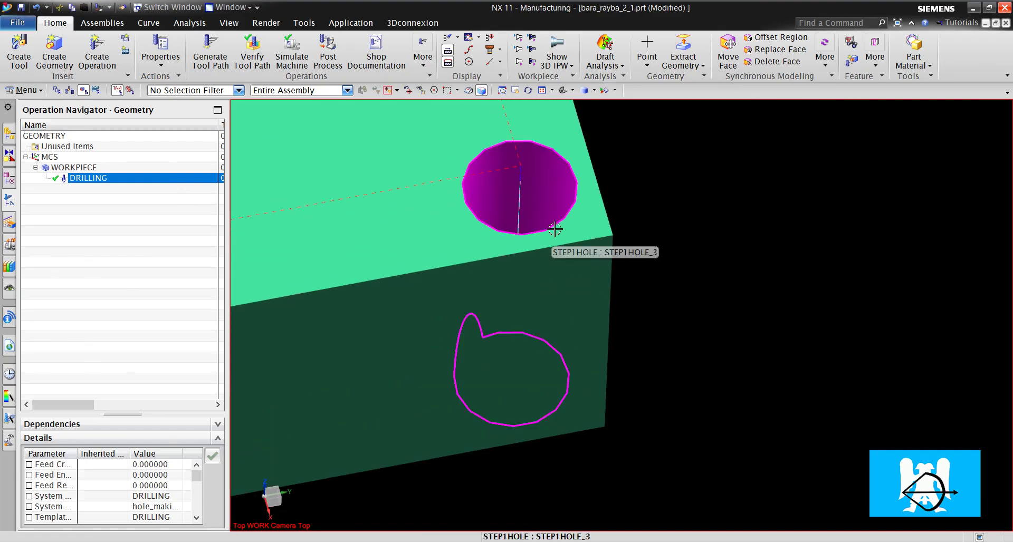
middle_drag(531, 226, 522, 274)
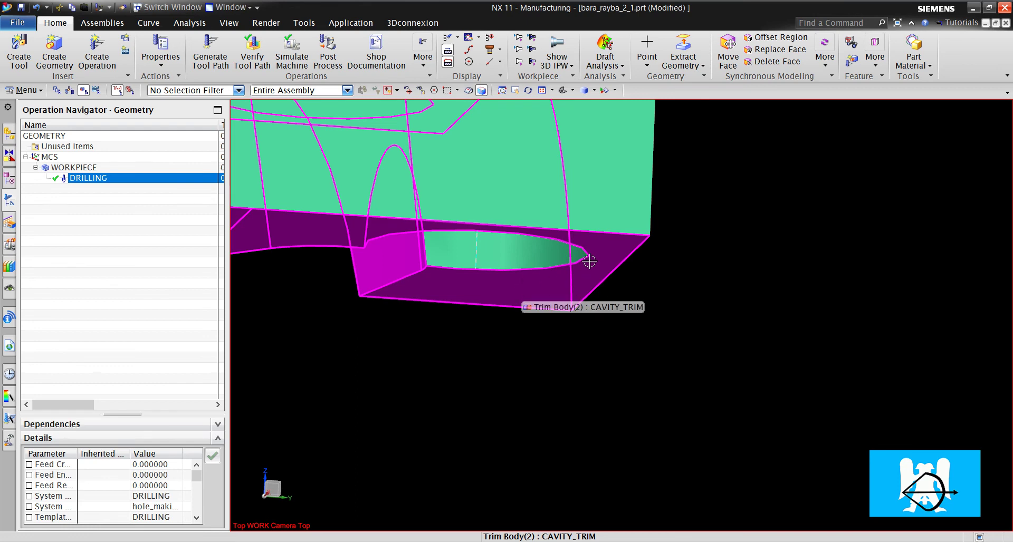
middle_drag(539, 276, 610, 241)
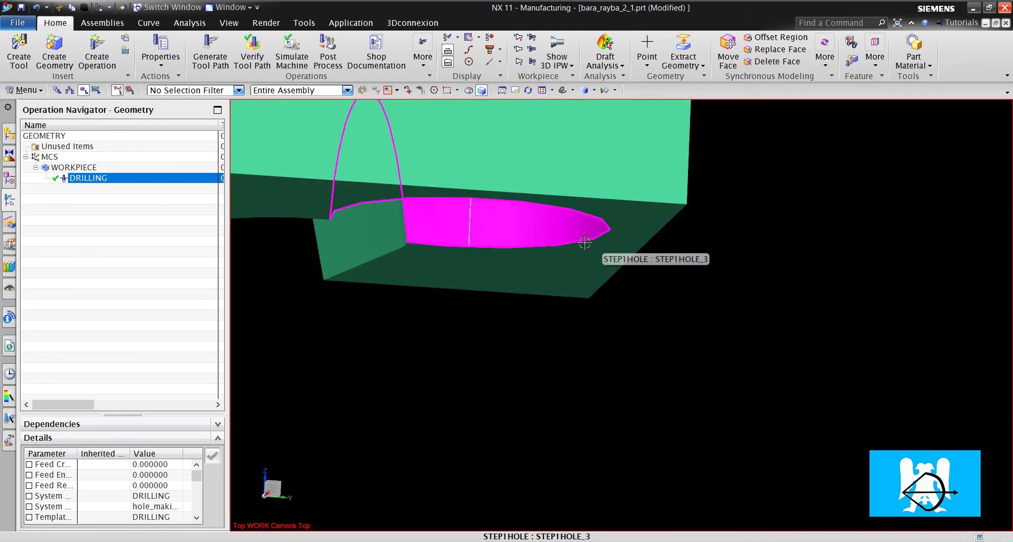
scroll(584, 242, down, 8)
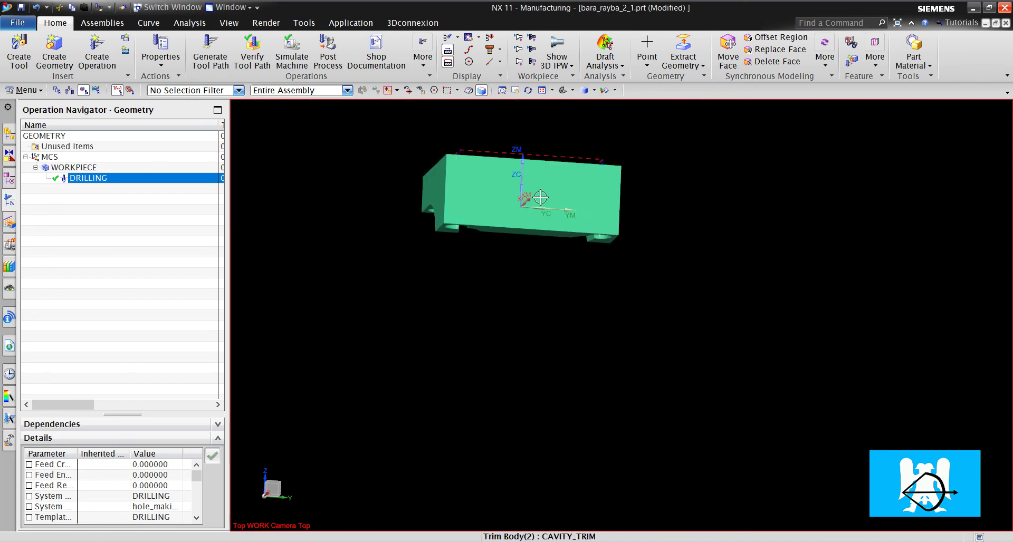
middle_drag(540, 196, 519, 285)
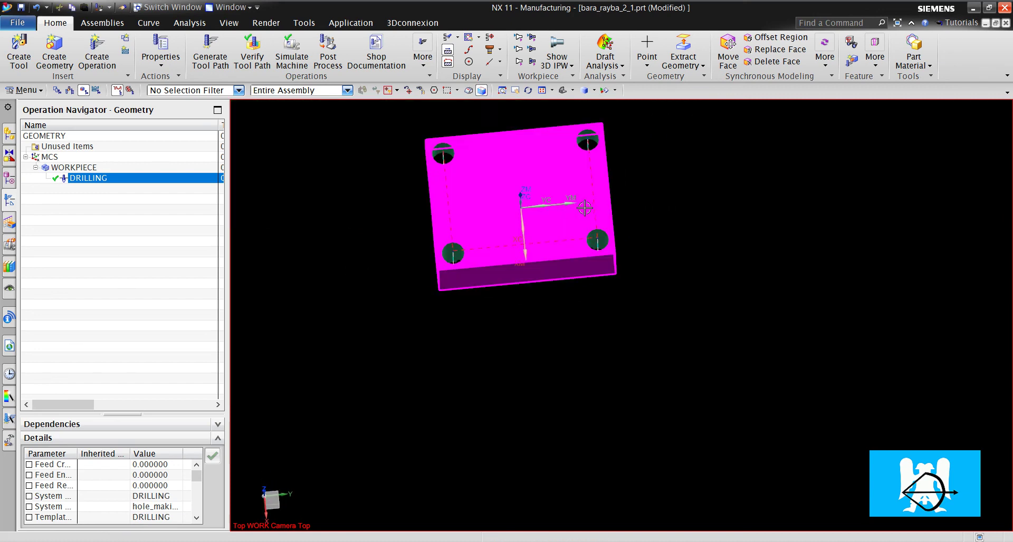
scroll(584, 209, up, 6)
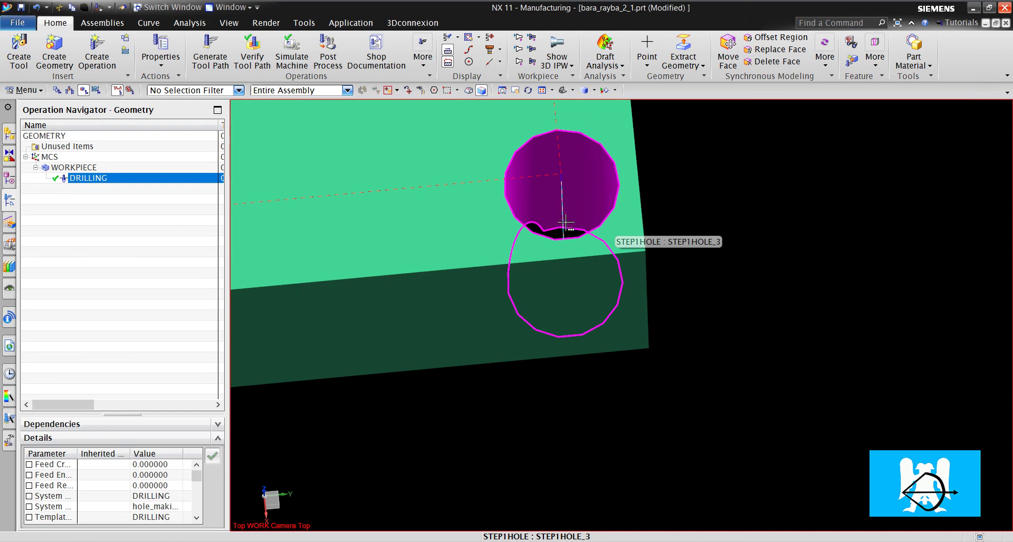
shift+middle_drag(562, 170, 553, 119)
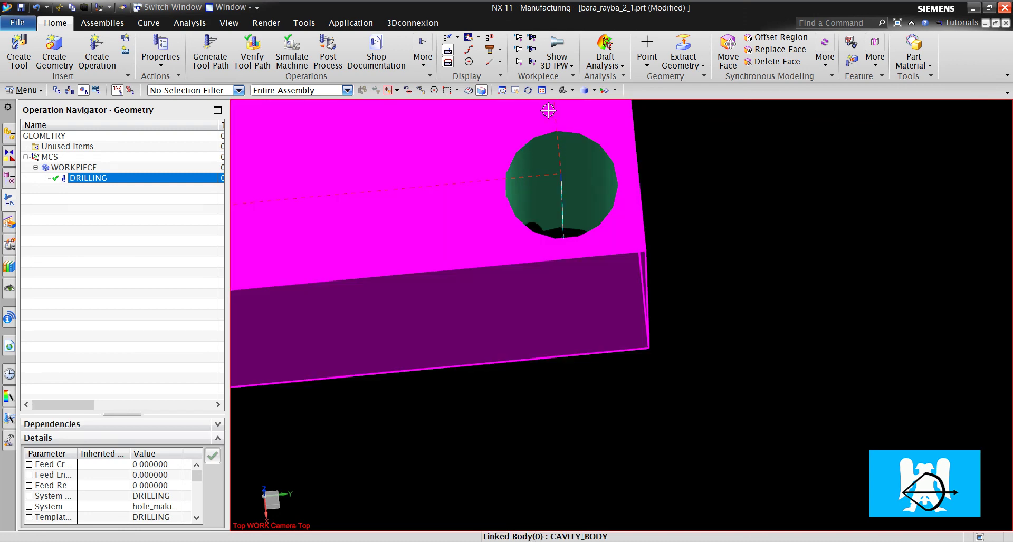
scroll(577, 208, down, 2)
middle_drag(627, 198, 472, 193)
scroll(530, 231, down, 5)
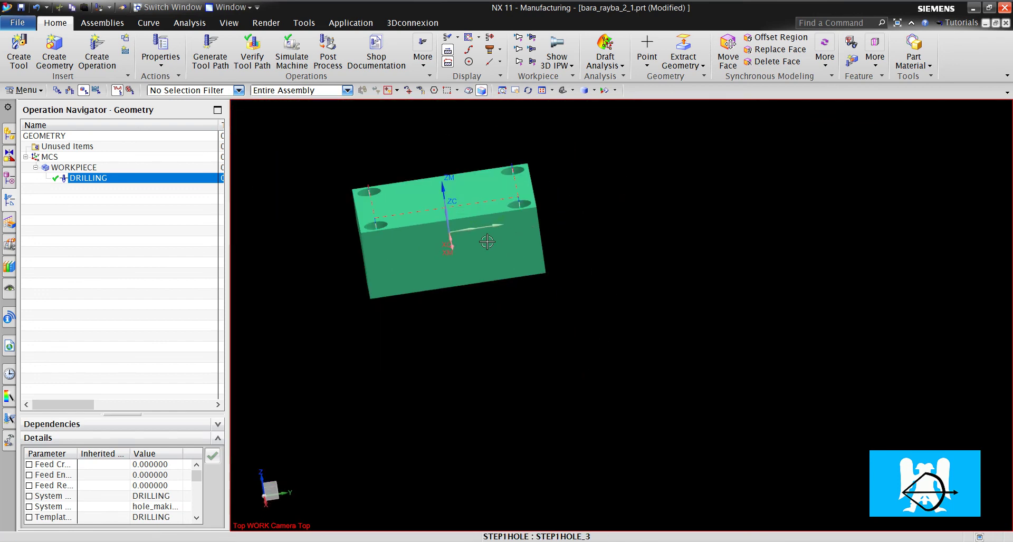
scroll(478, 234, up, 4)
scroll(771, 251, down, 2)
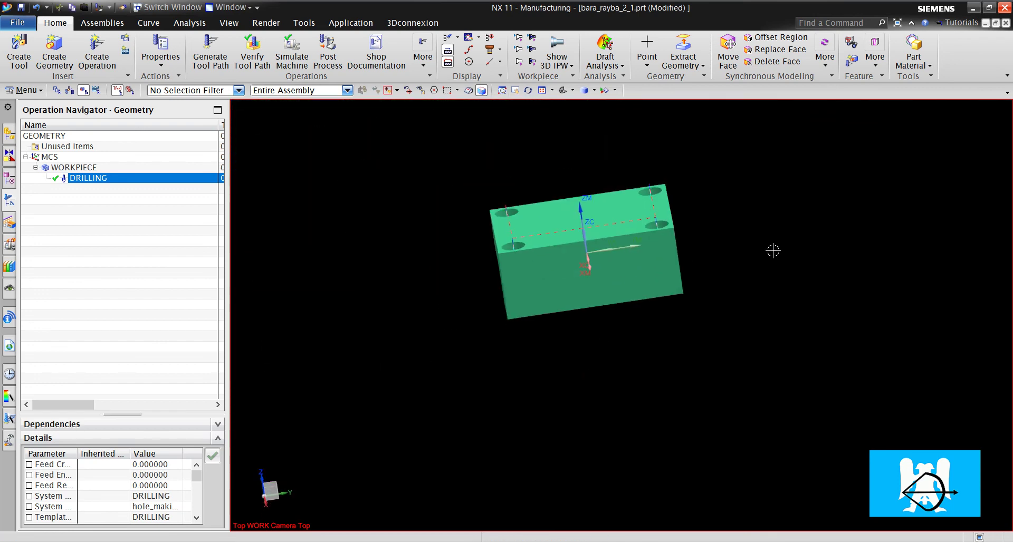
scroll(742, 244, up, 3)
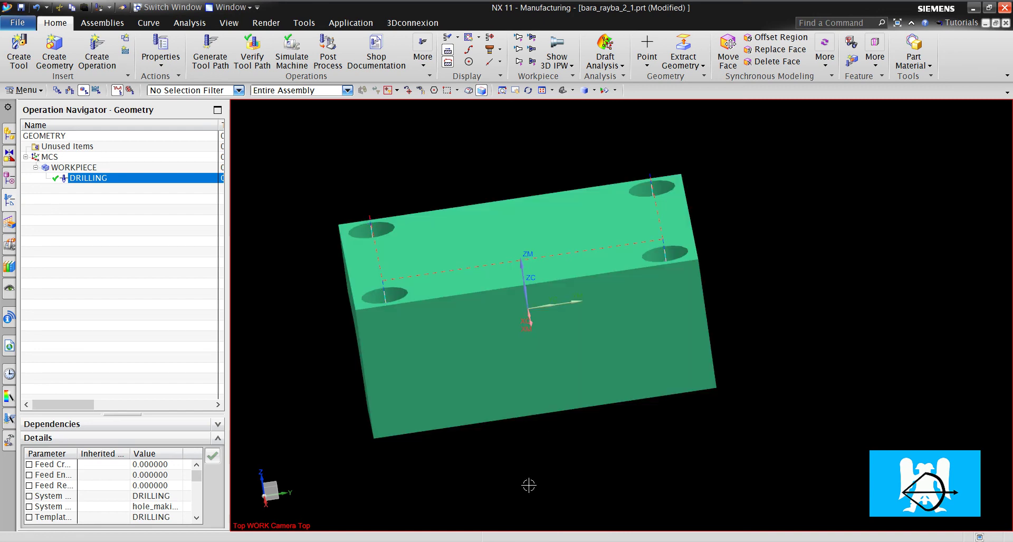
mouse_move(501, 541)
click(504, 522)
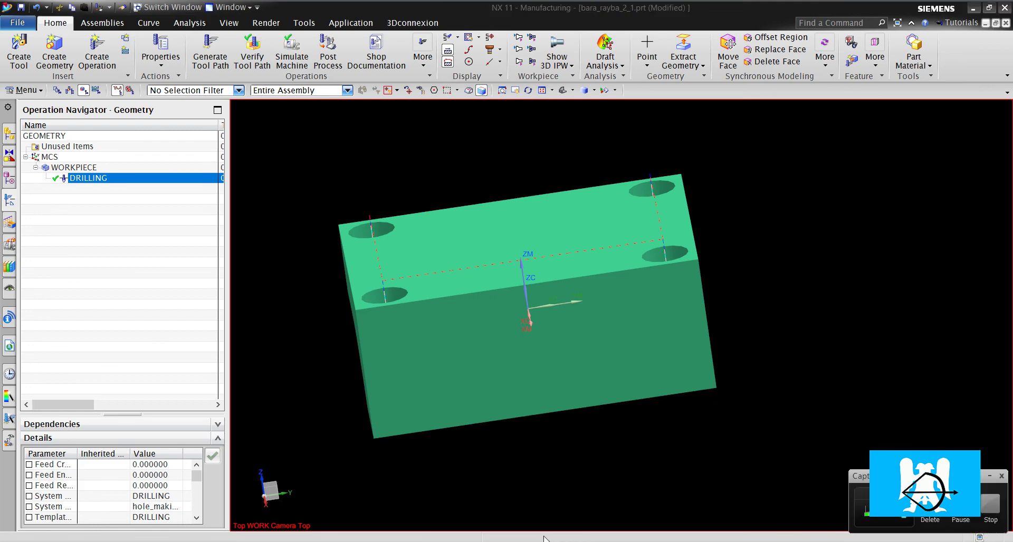